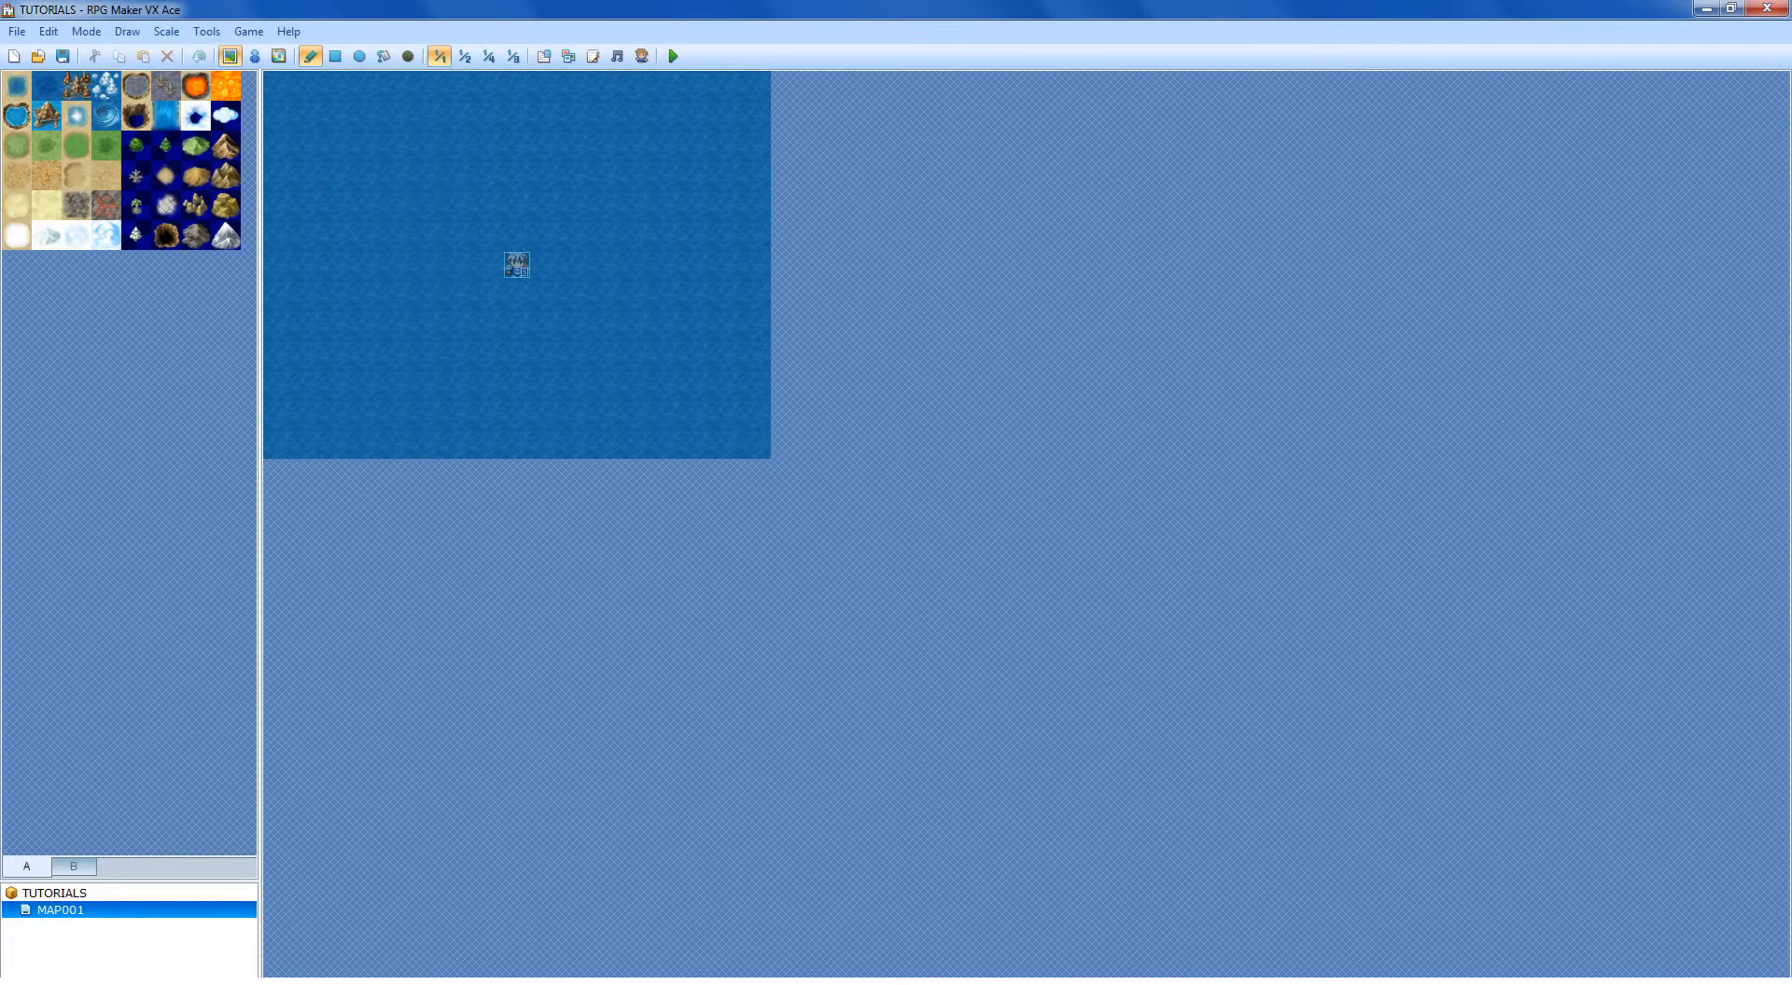
# Step: In MAP001's properties, name the map Basic, set its display name to Field and use the 001:Field tileset
pyautogui.moveTo(129, 881); pyautogui.dragTo(129, 534)
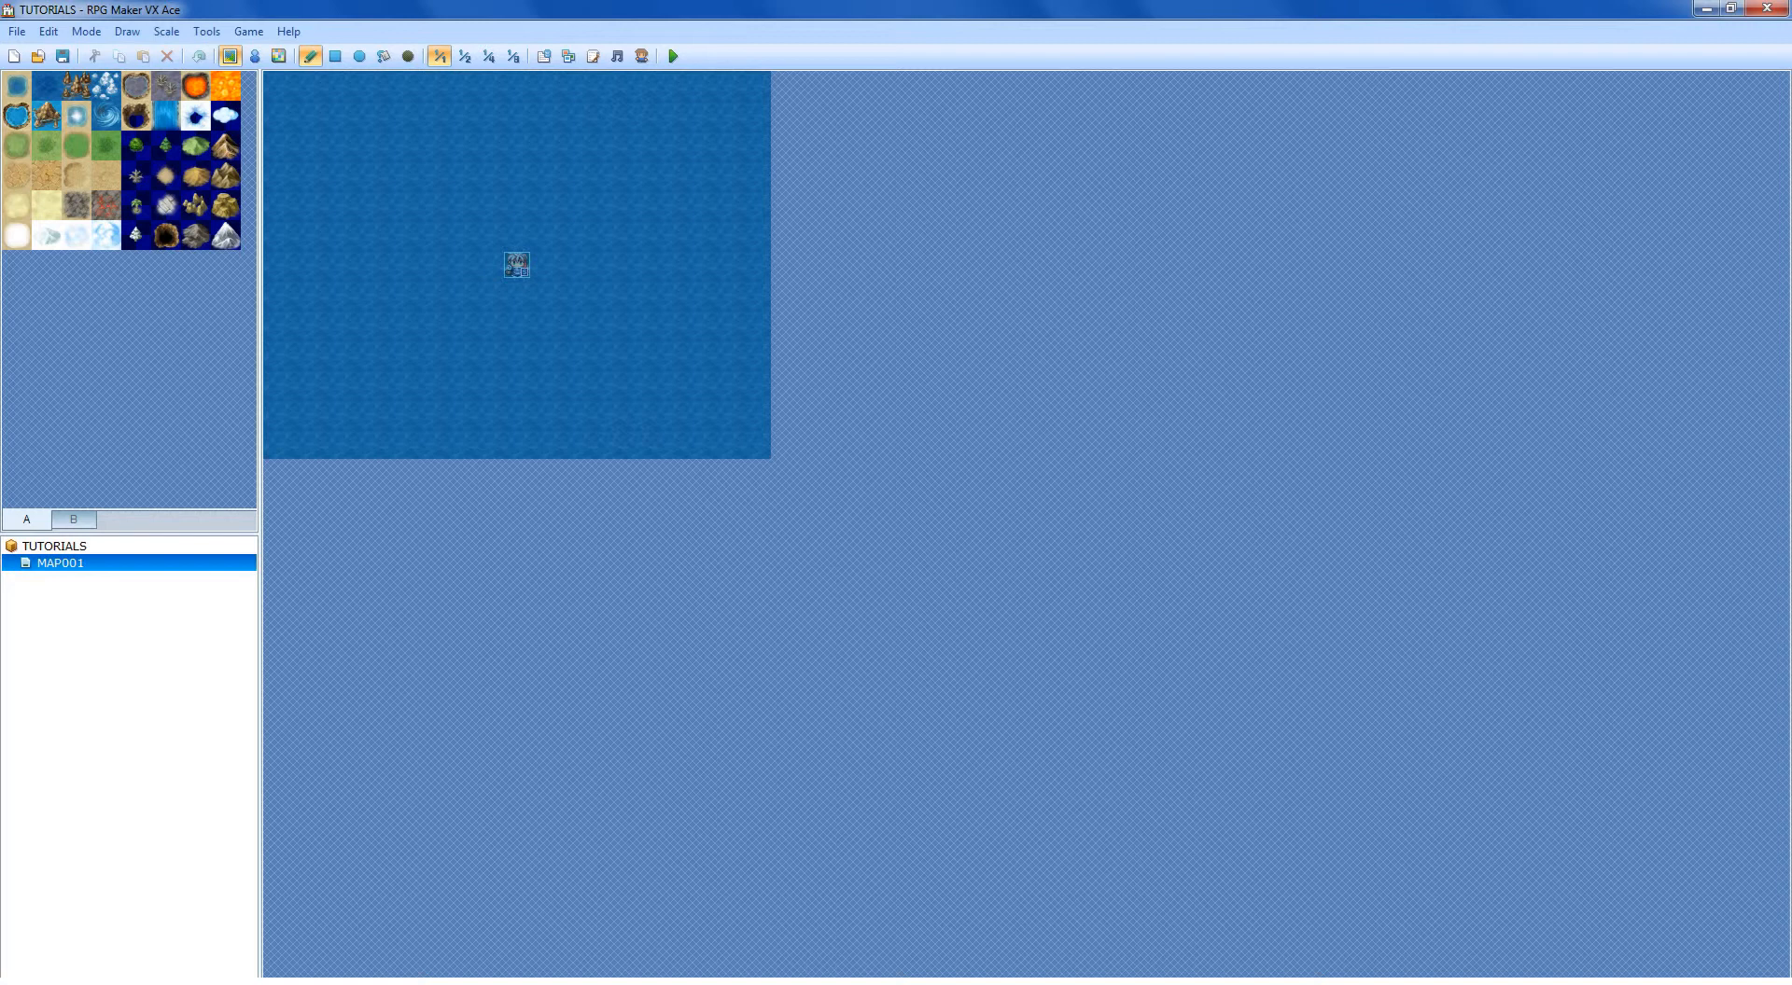
pyautogui.rightClick(74, 562)
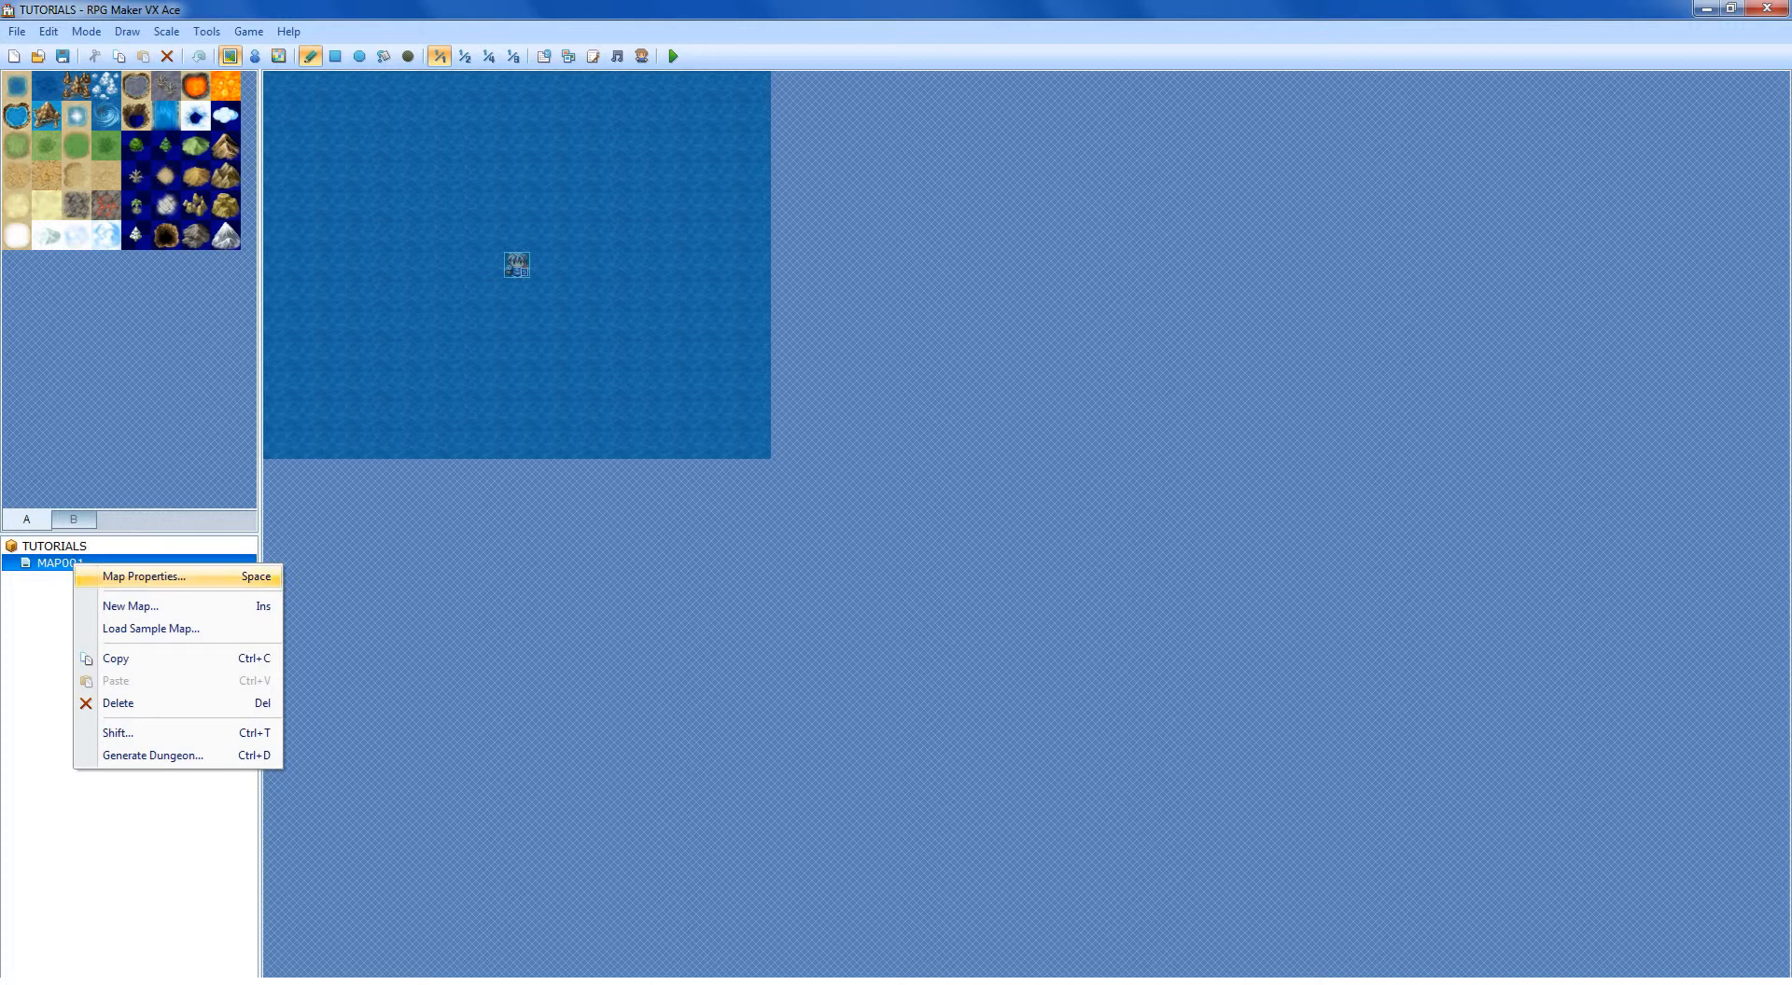
pyautogui.click(140, 576)
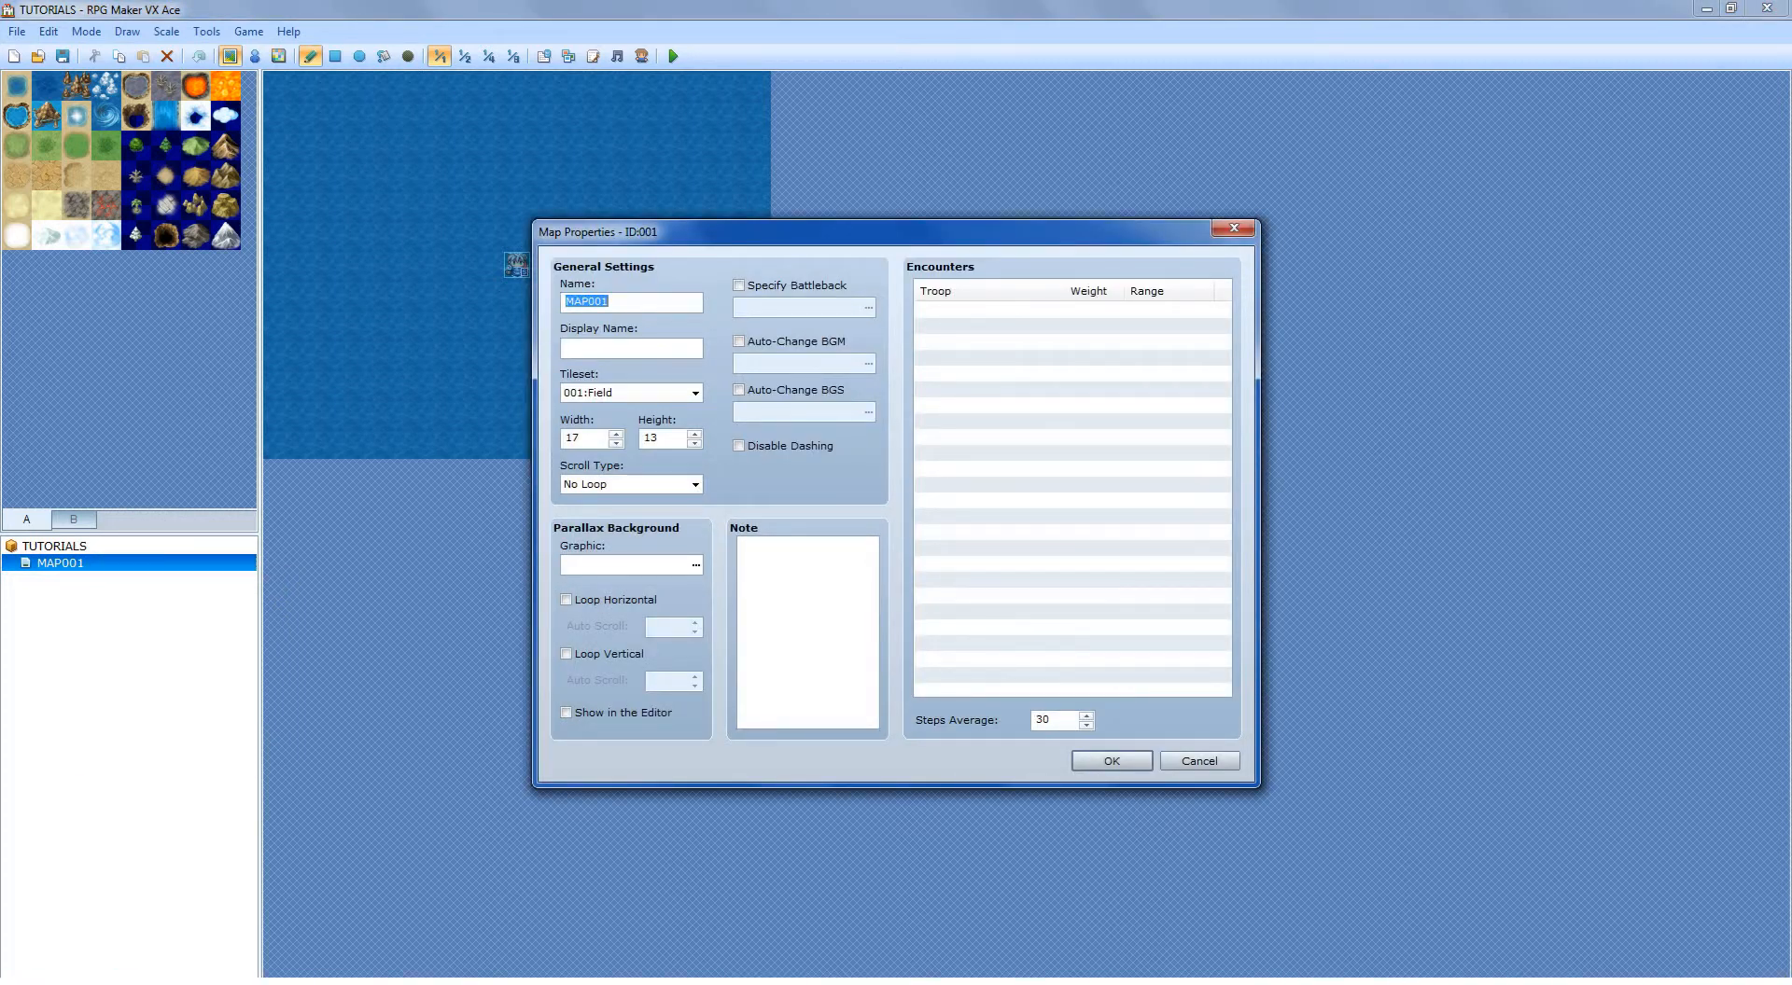
pyautogui.write('Basic')
pyautogui.write('eld')
pyautogui.click(696, 393)
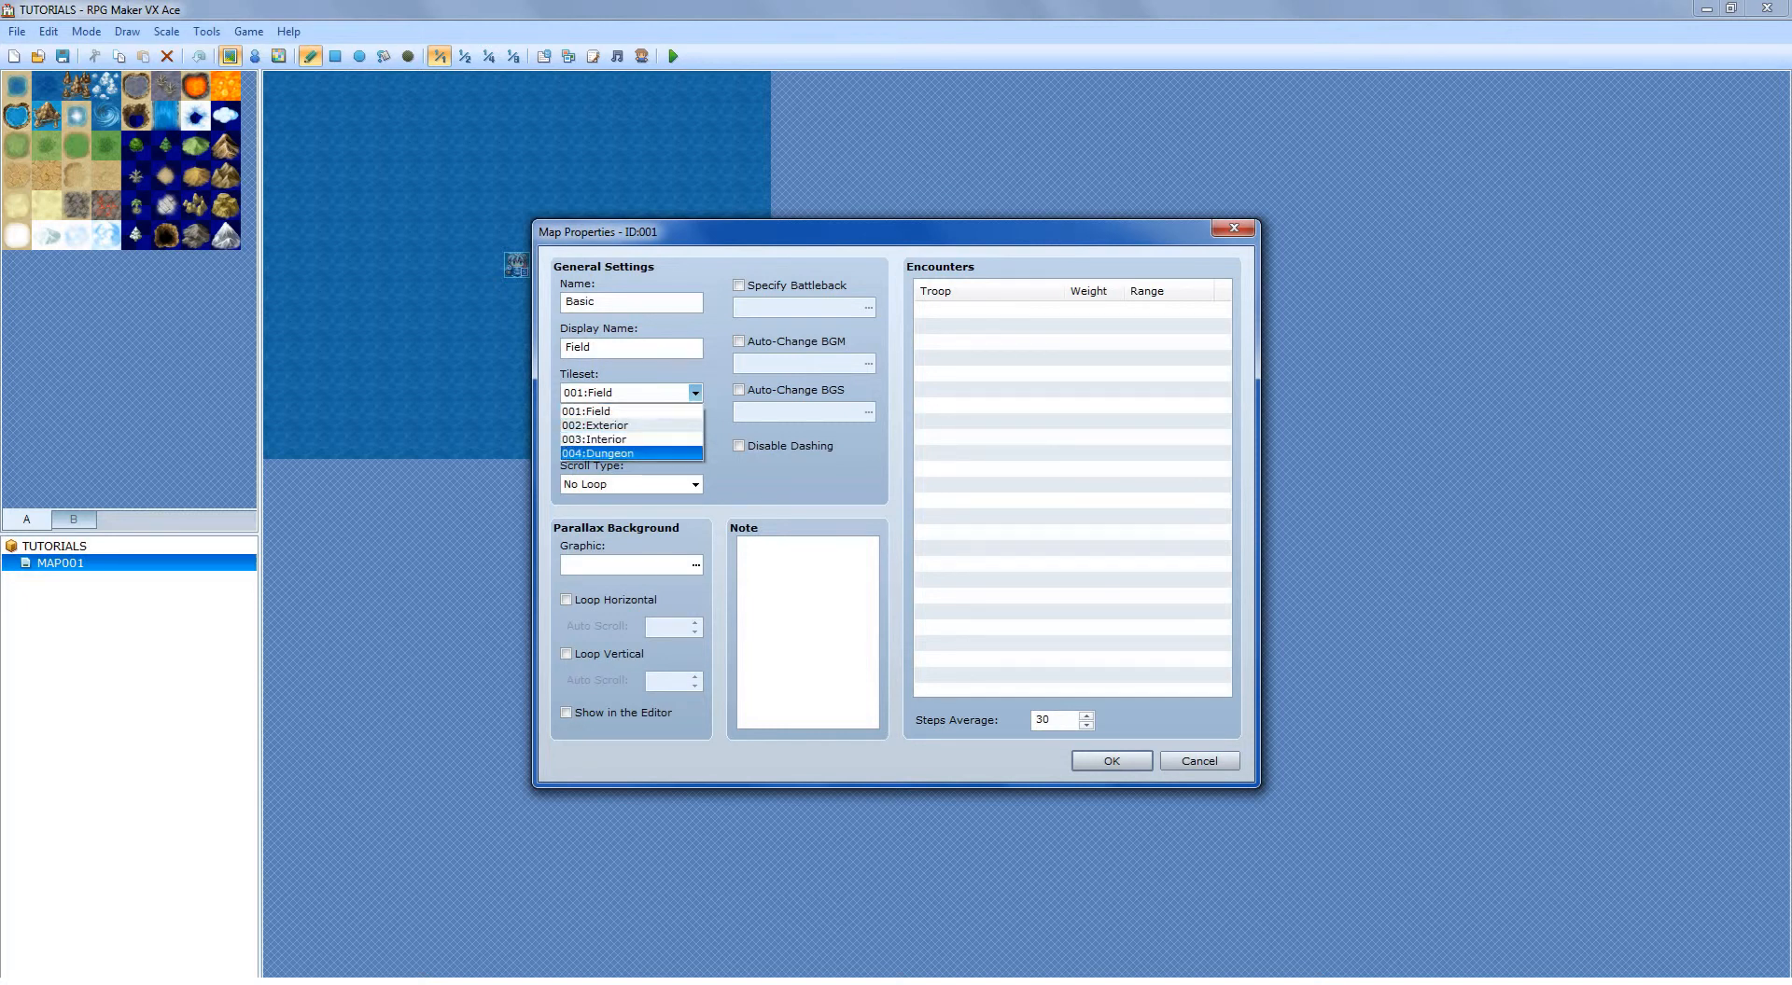
pyautogui.click(616, 412)
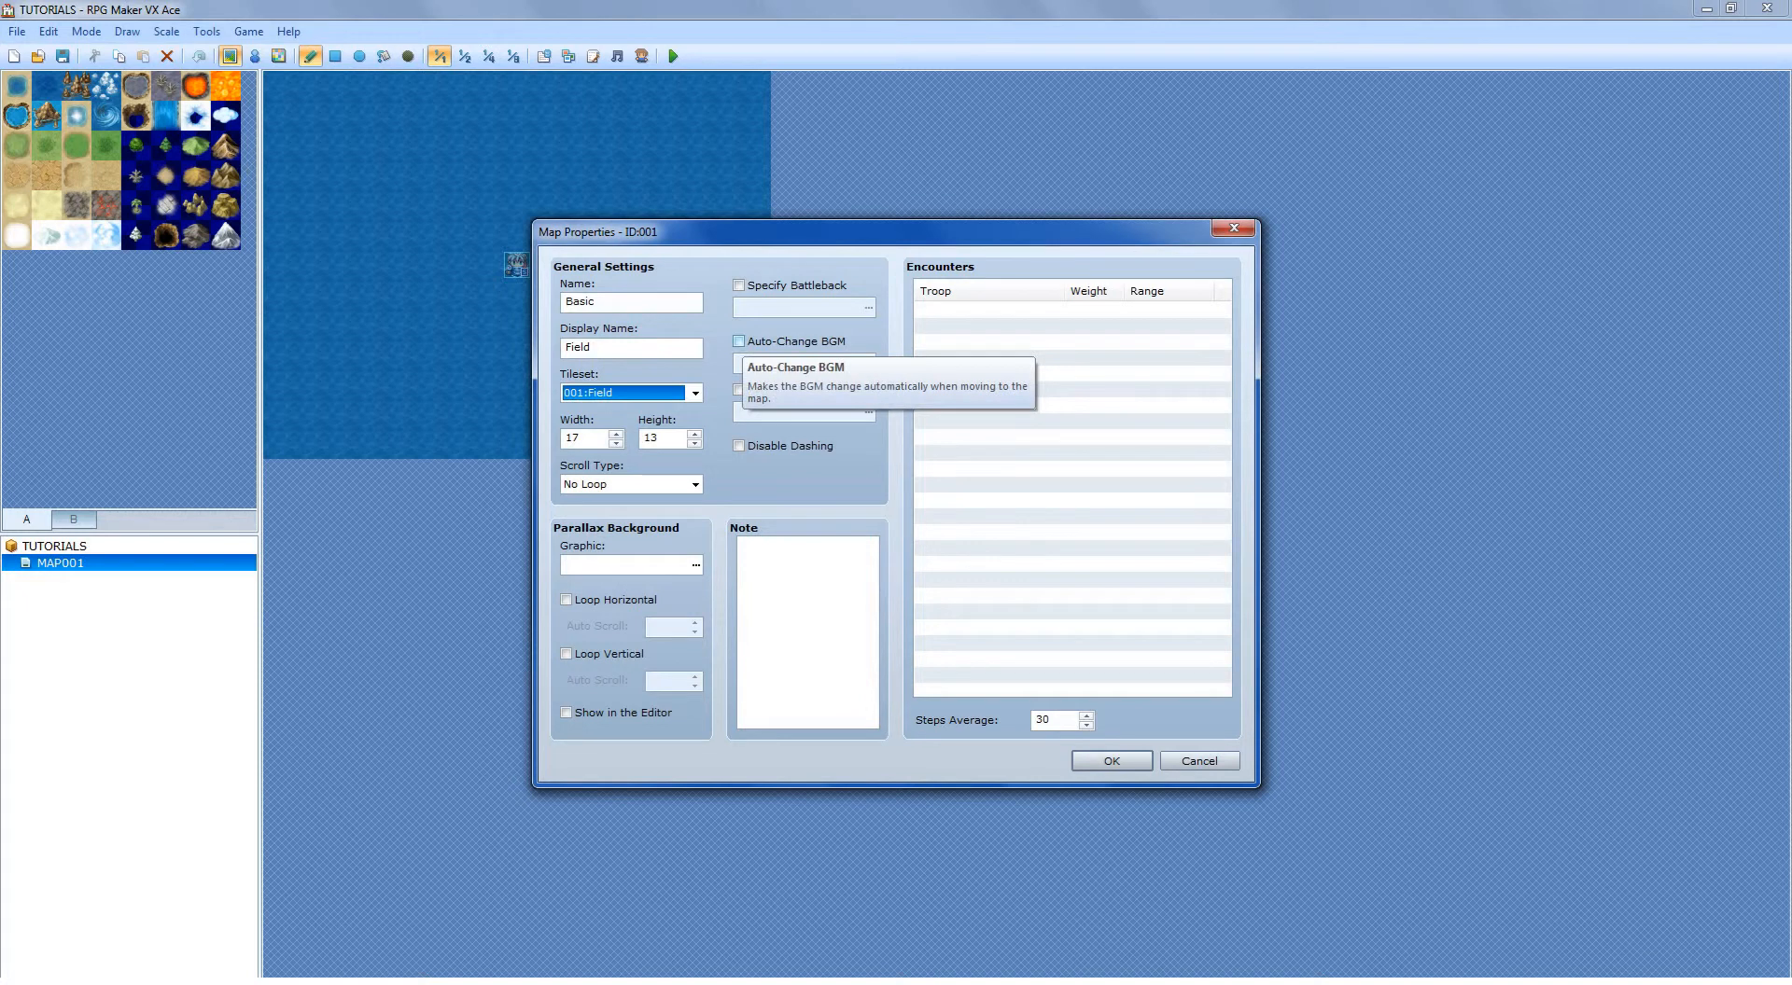
# Step: Enable automatic background music for the map with Field1 at about 50% volume, and apply the map properties
pyautogui.click(739, 341)
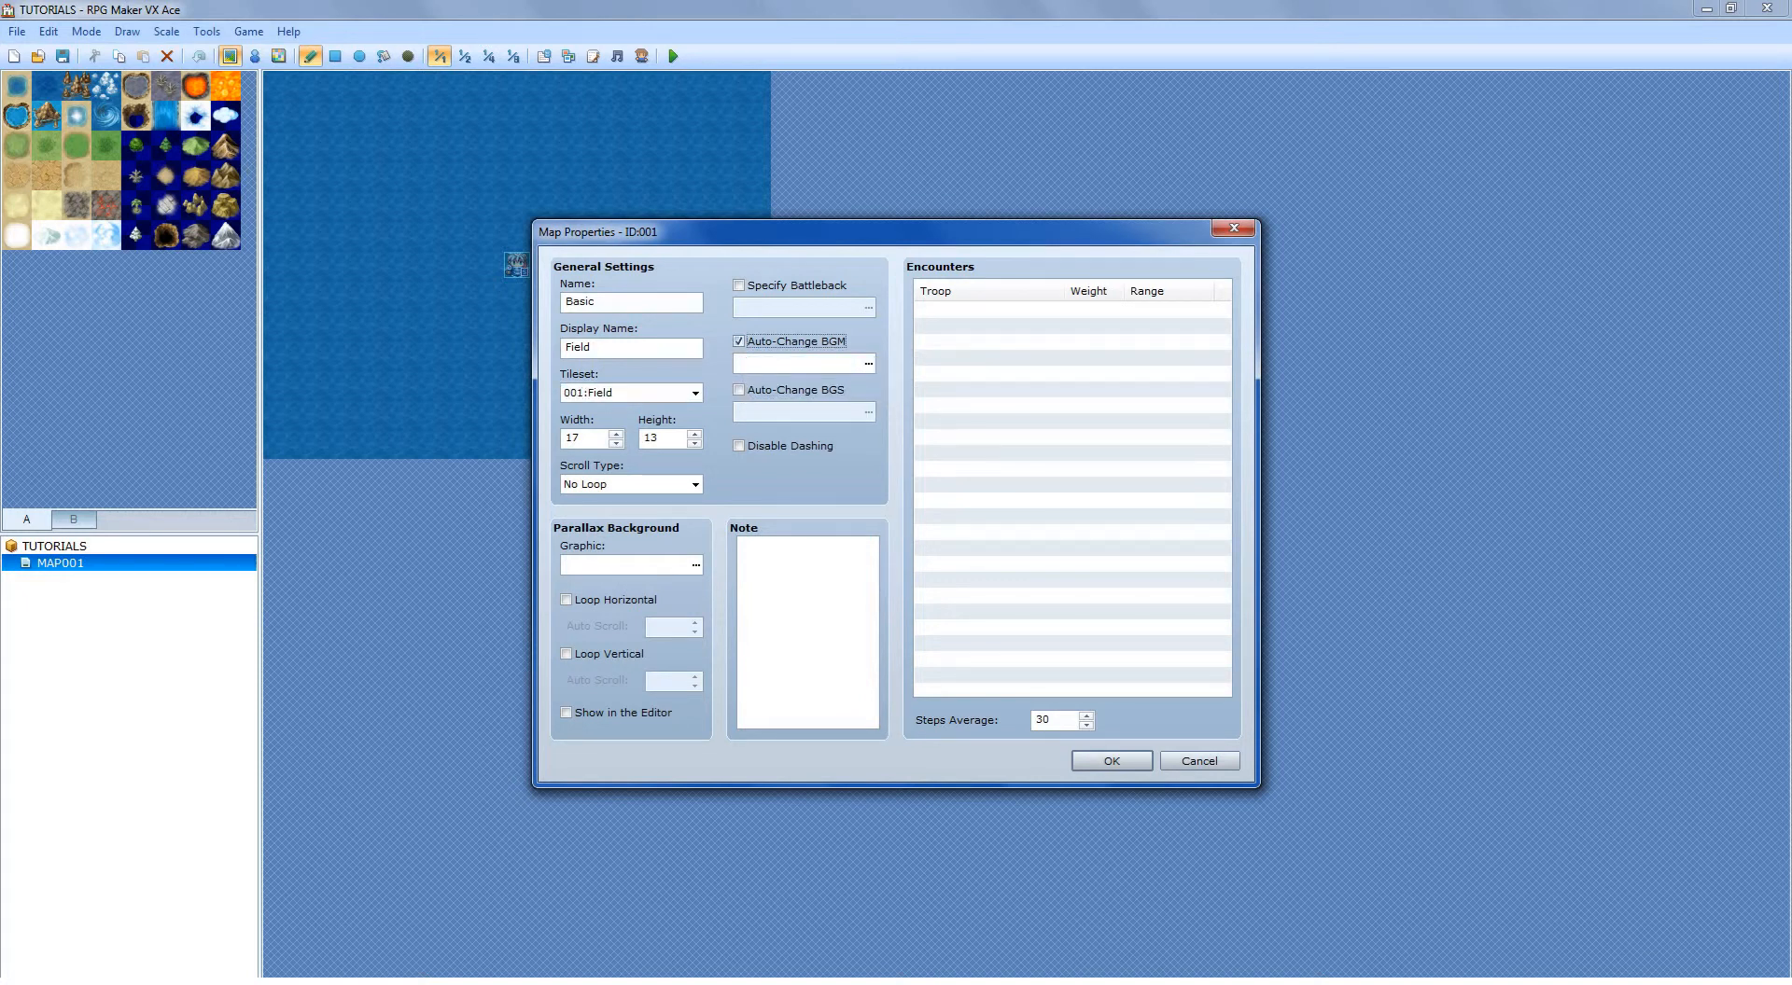
pyautogui.click(868, 363)
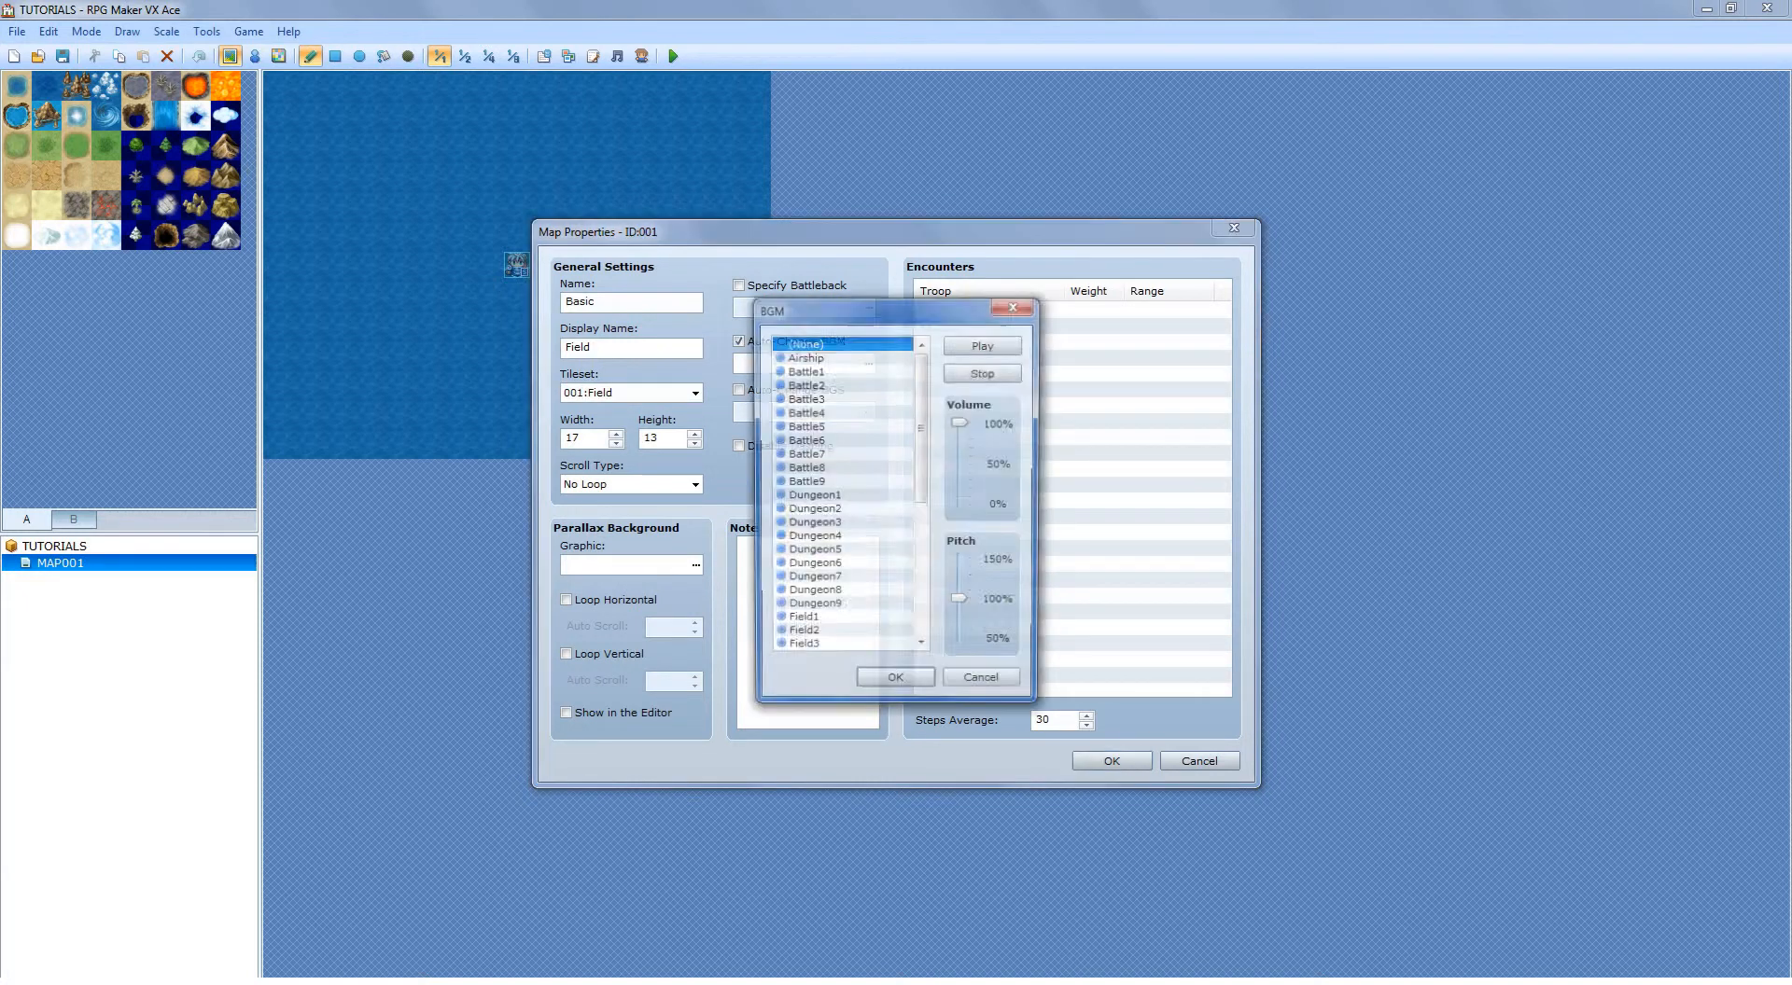
pyautogui.click(841, 426)
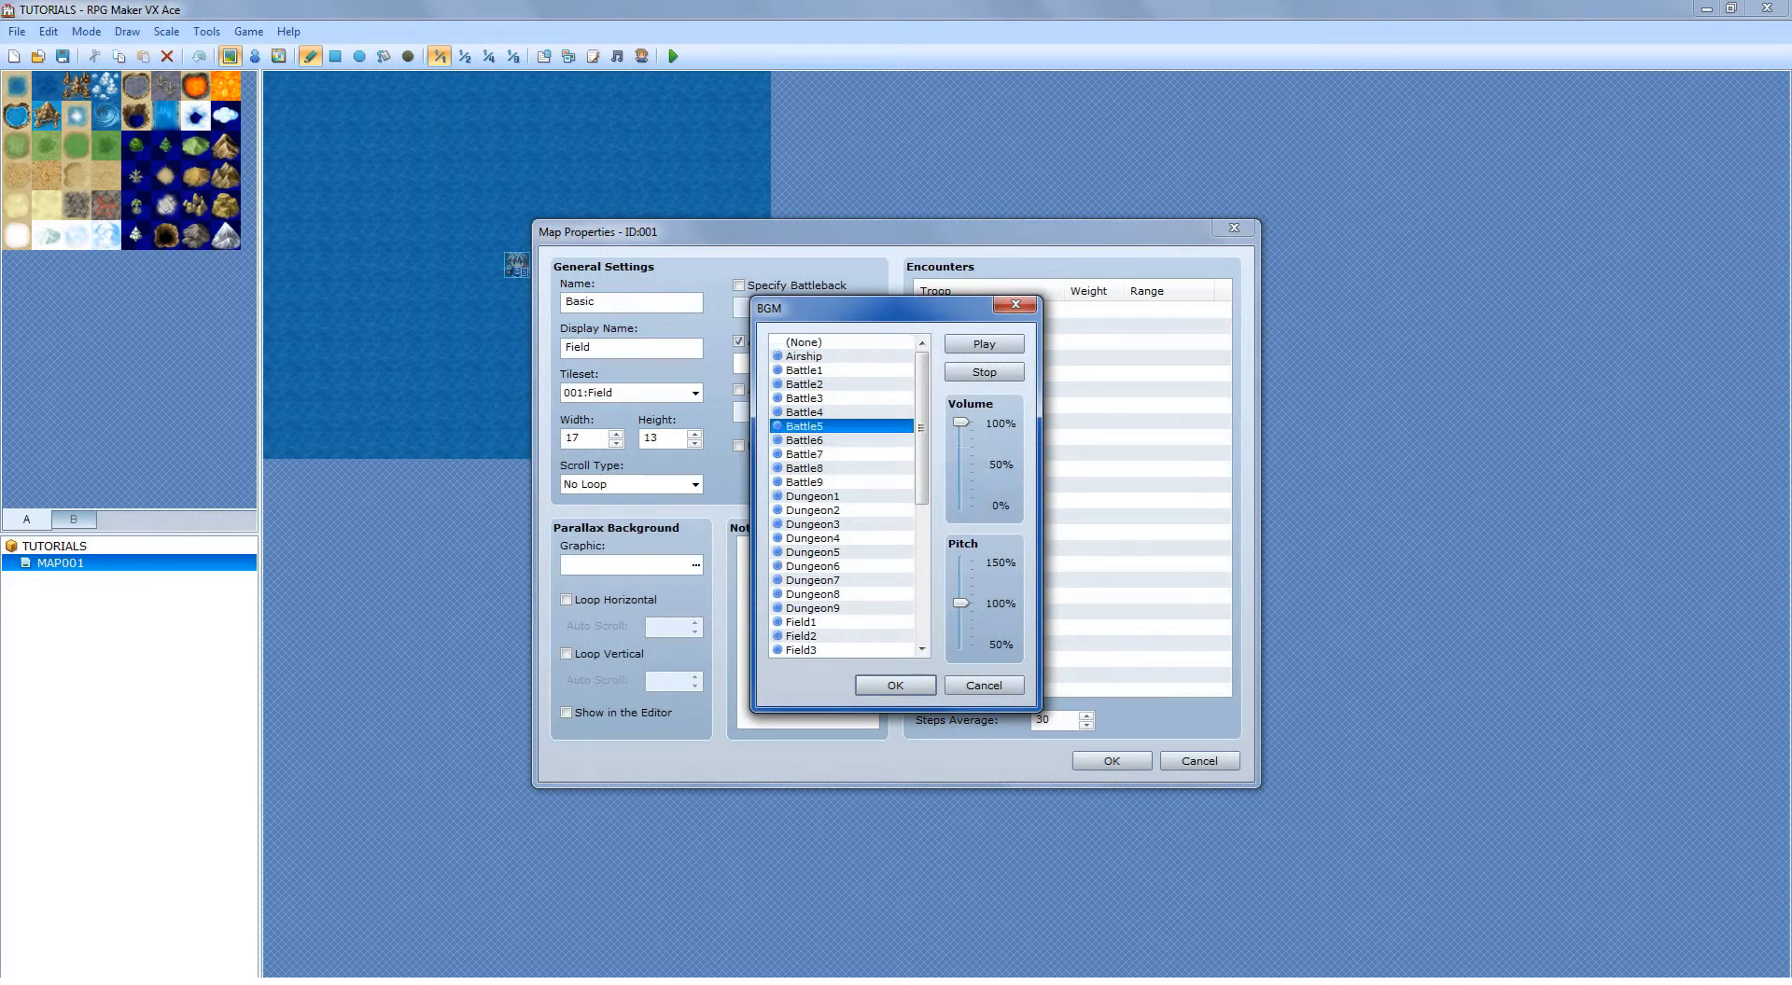
pyautogui.click(802, 623)
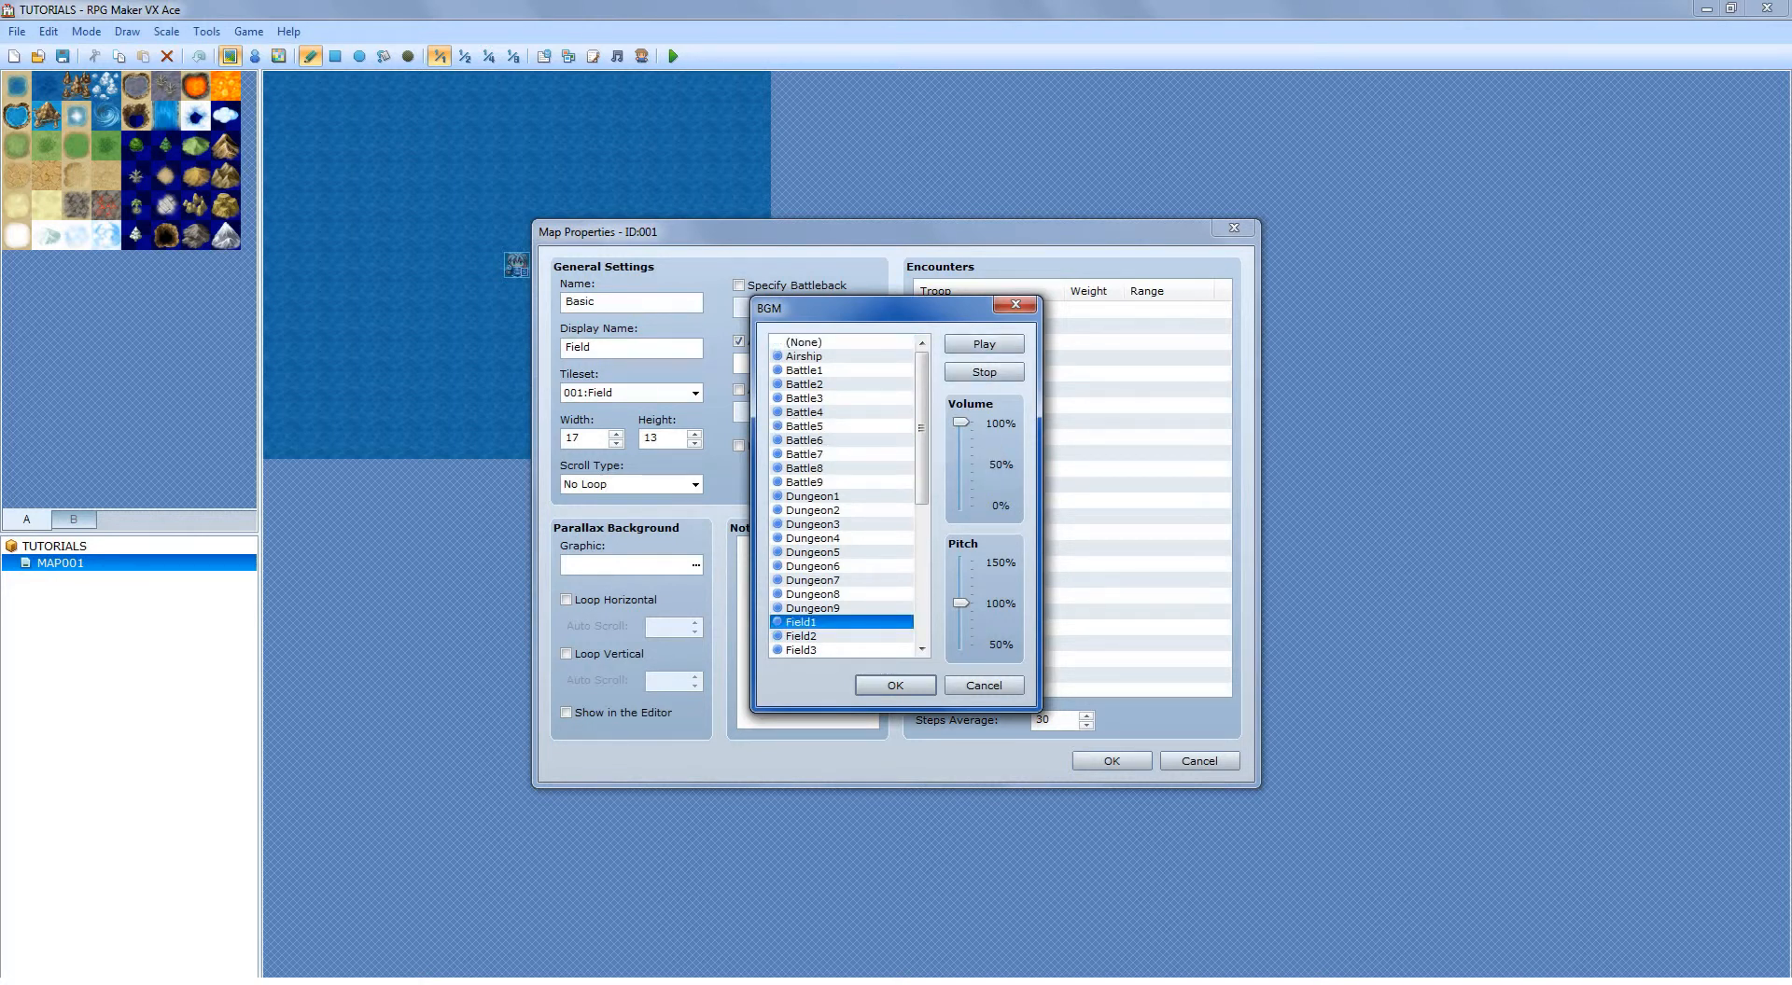
pyautogui.moveTo(960, 422); pyautogui.dragTo(960, 465)
pyautogui.click(895, 685)
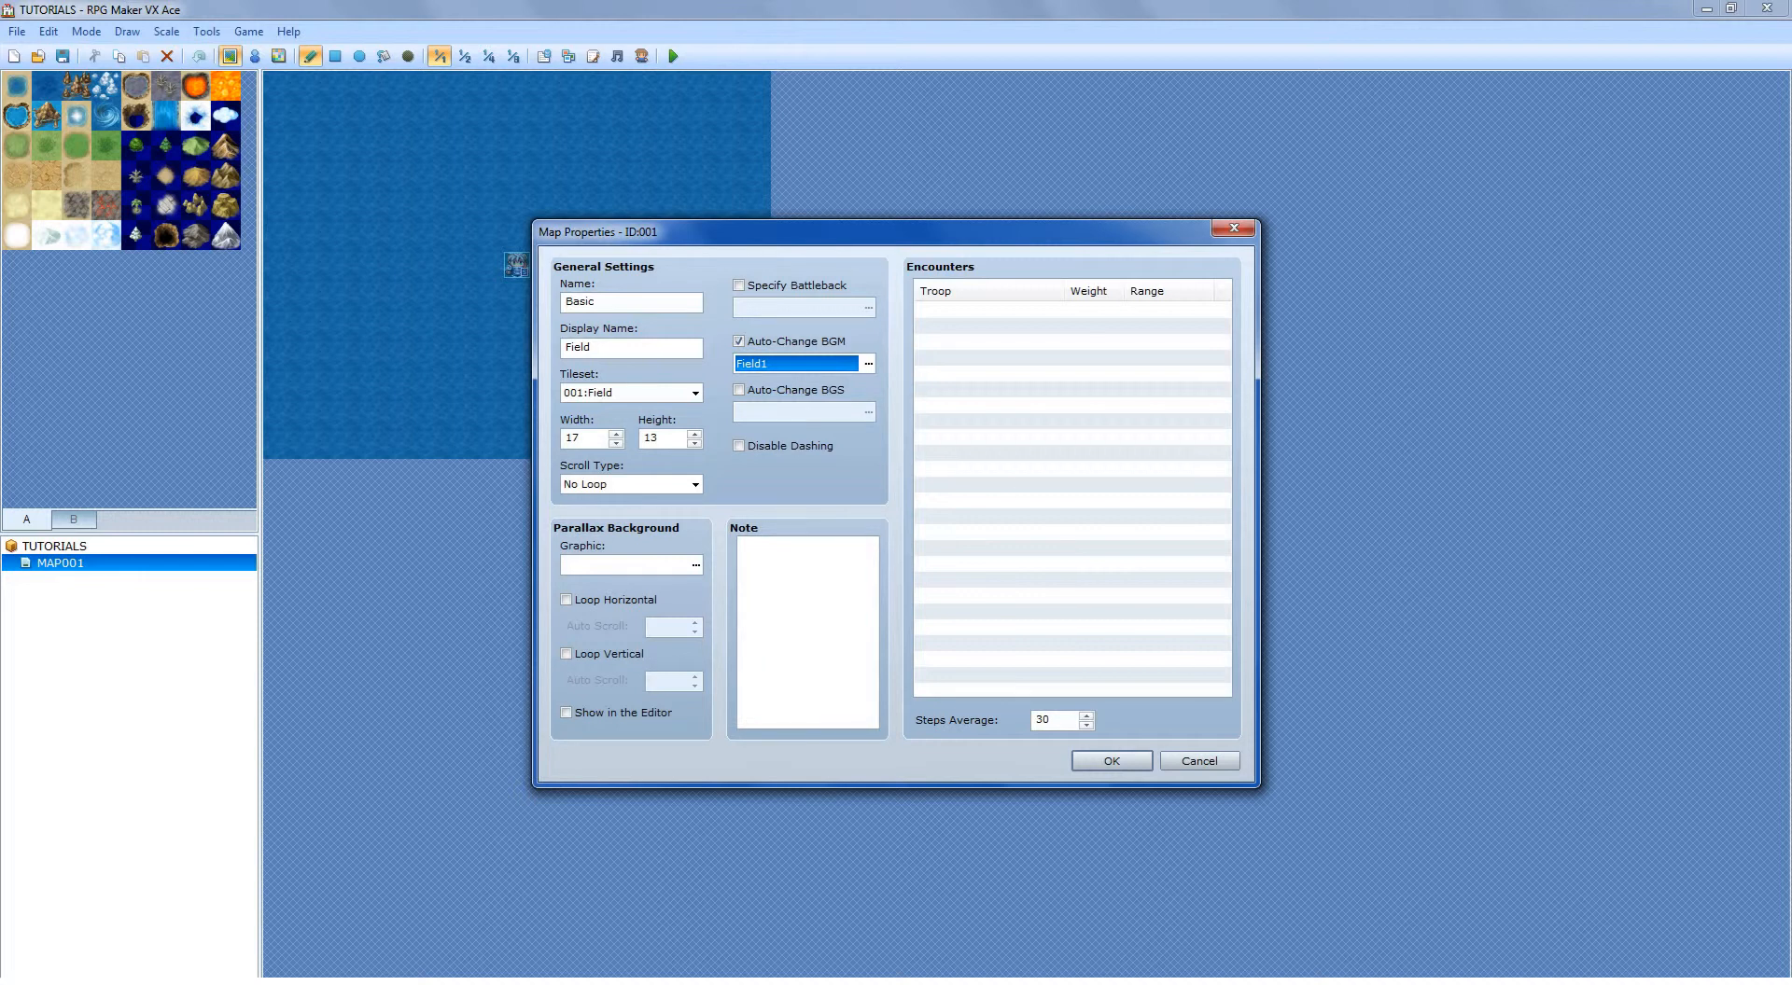
pyautogui.click(1112, 761)
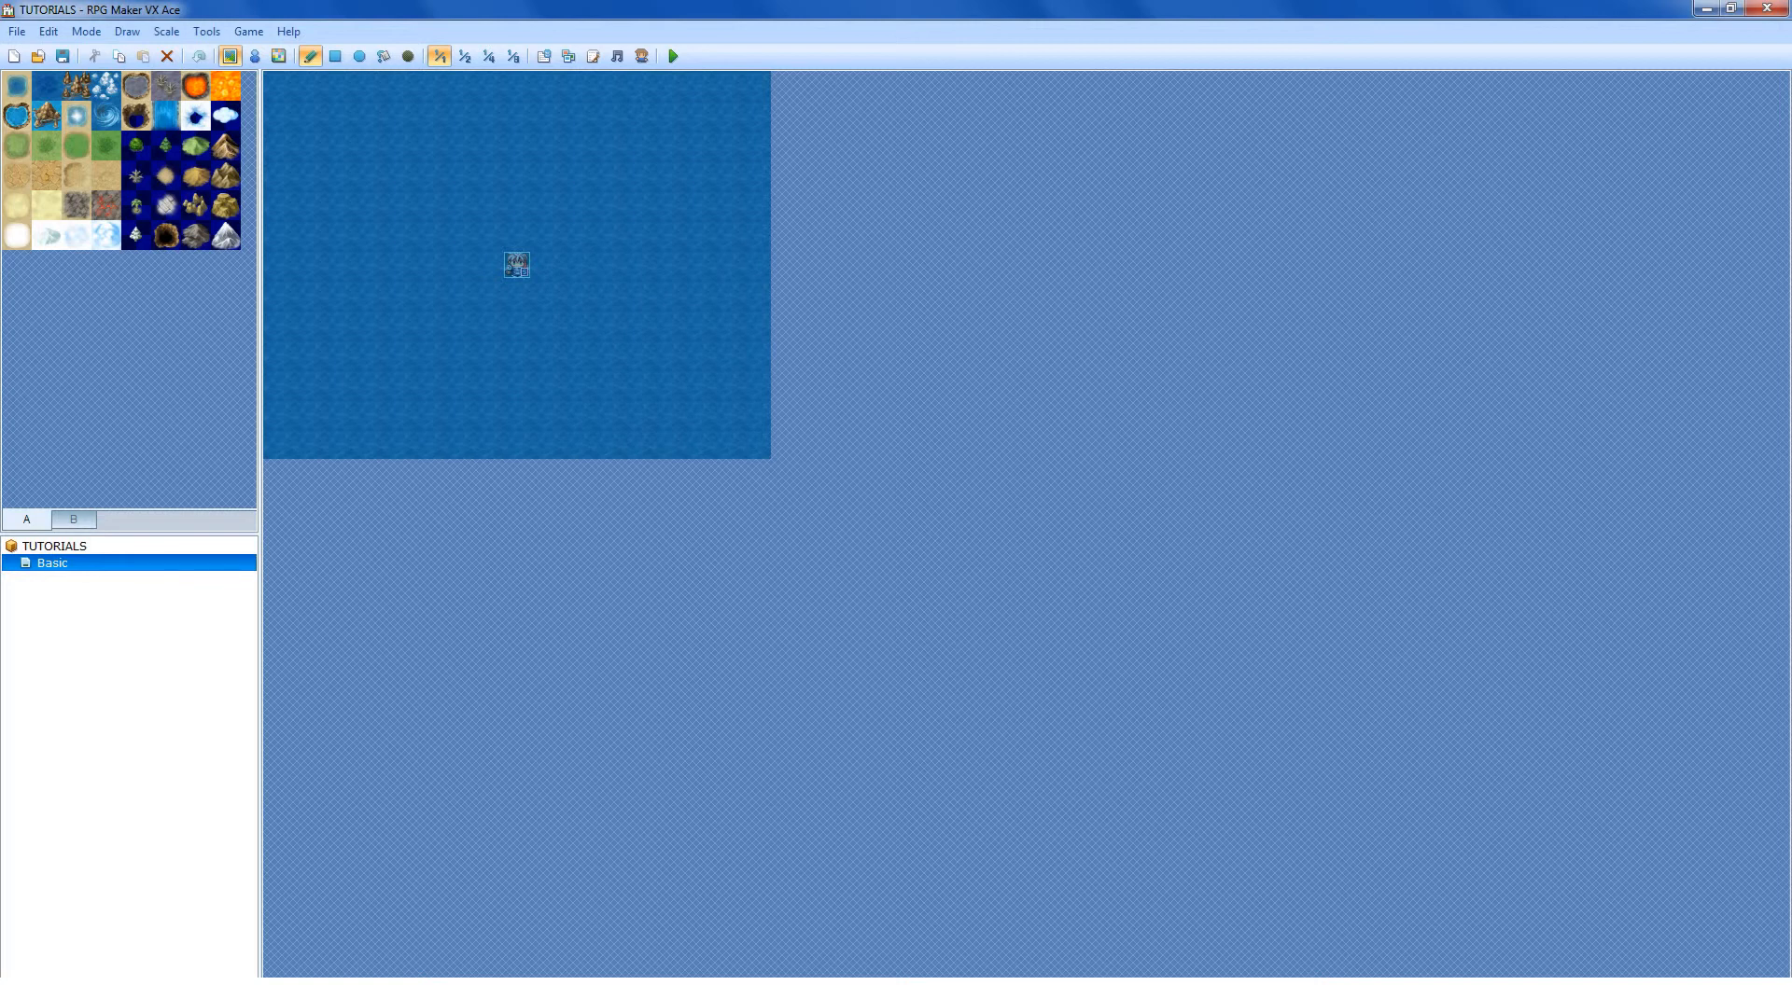
# Step: Enlarge the tile palette area and look over the tiles in set B, returning to set A
pyautogui.moveTo(129, 535); pyautogui.dragTo(129, 720)
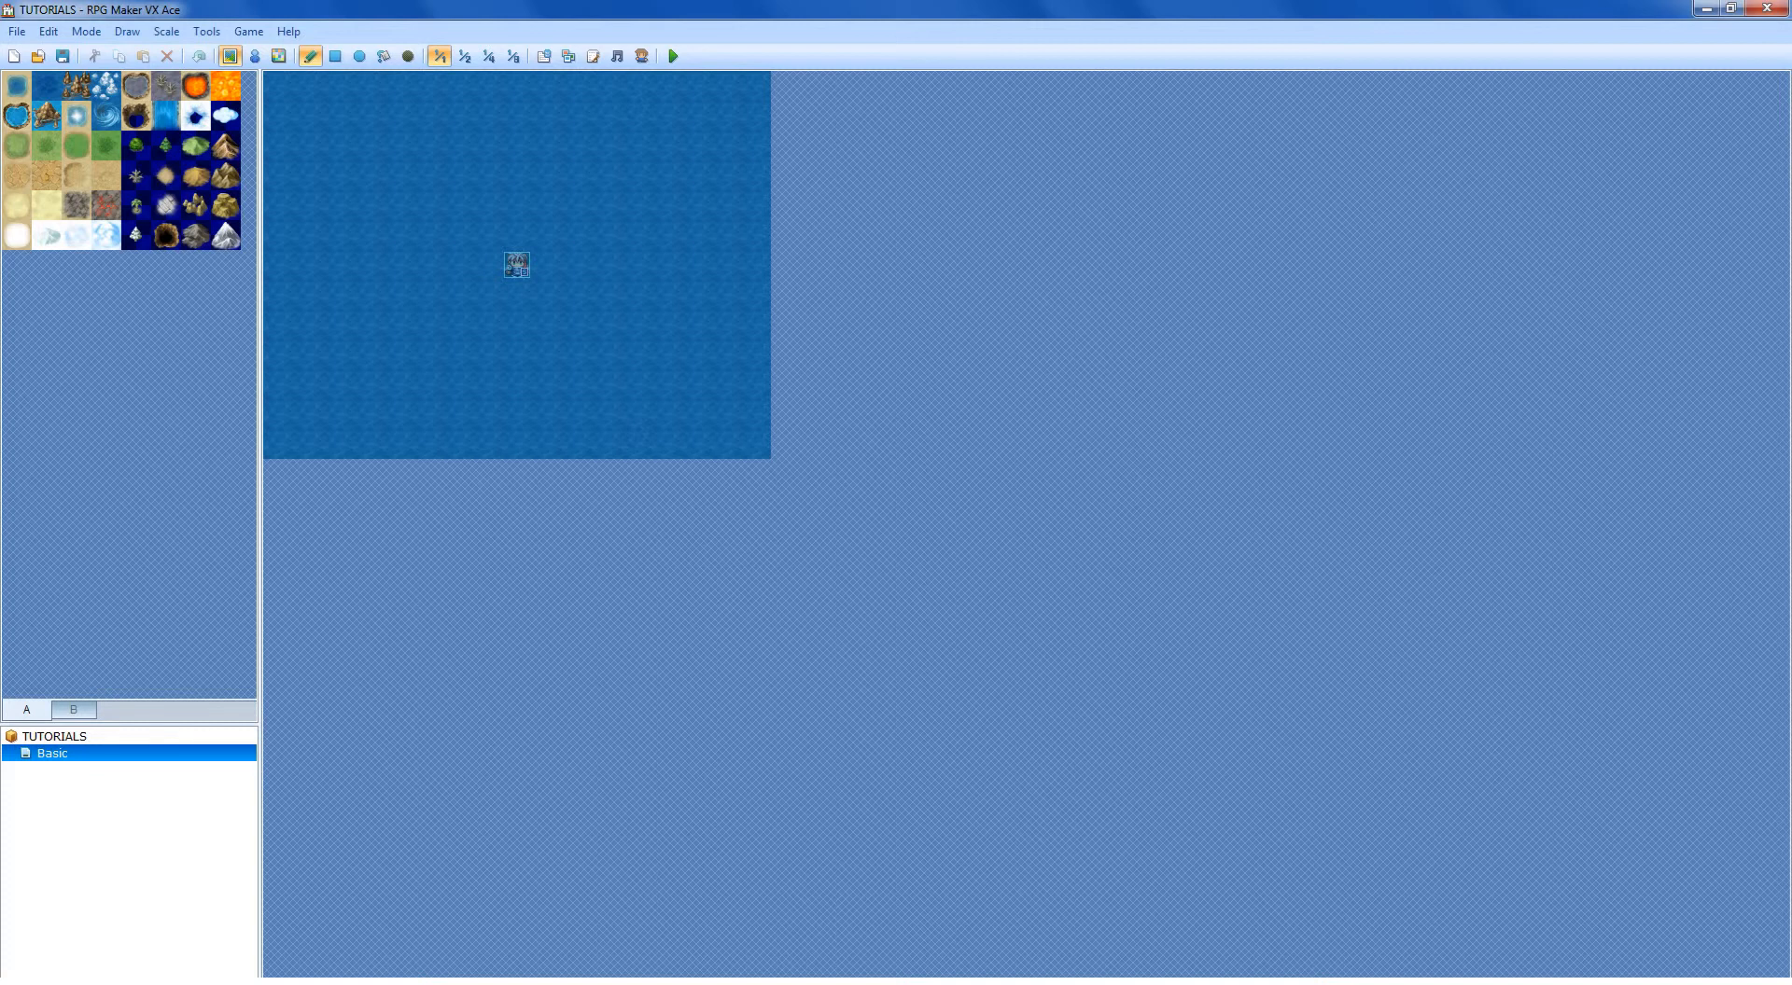
pyautogui.click(74, 710)
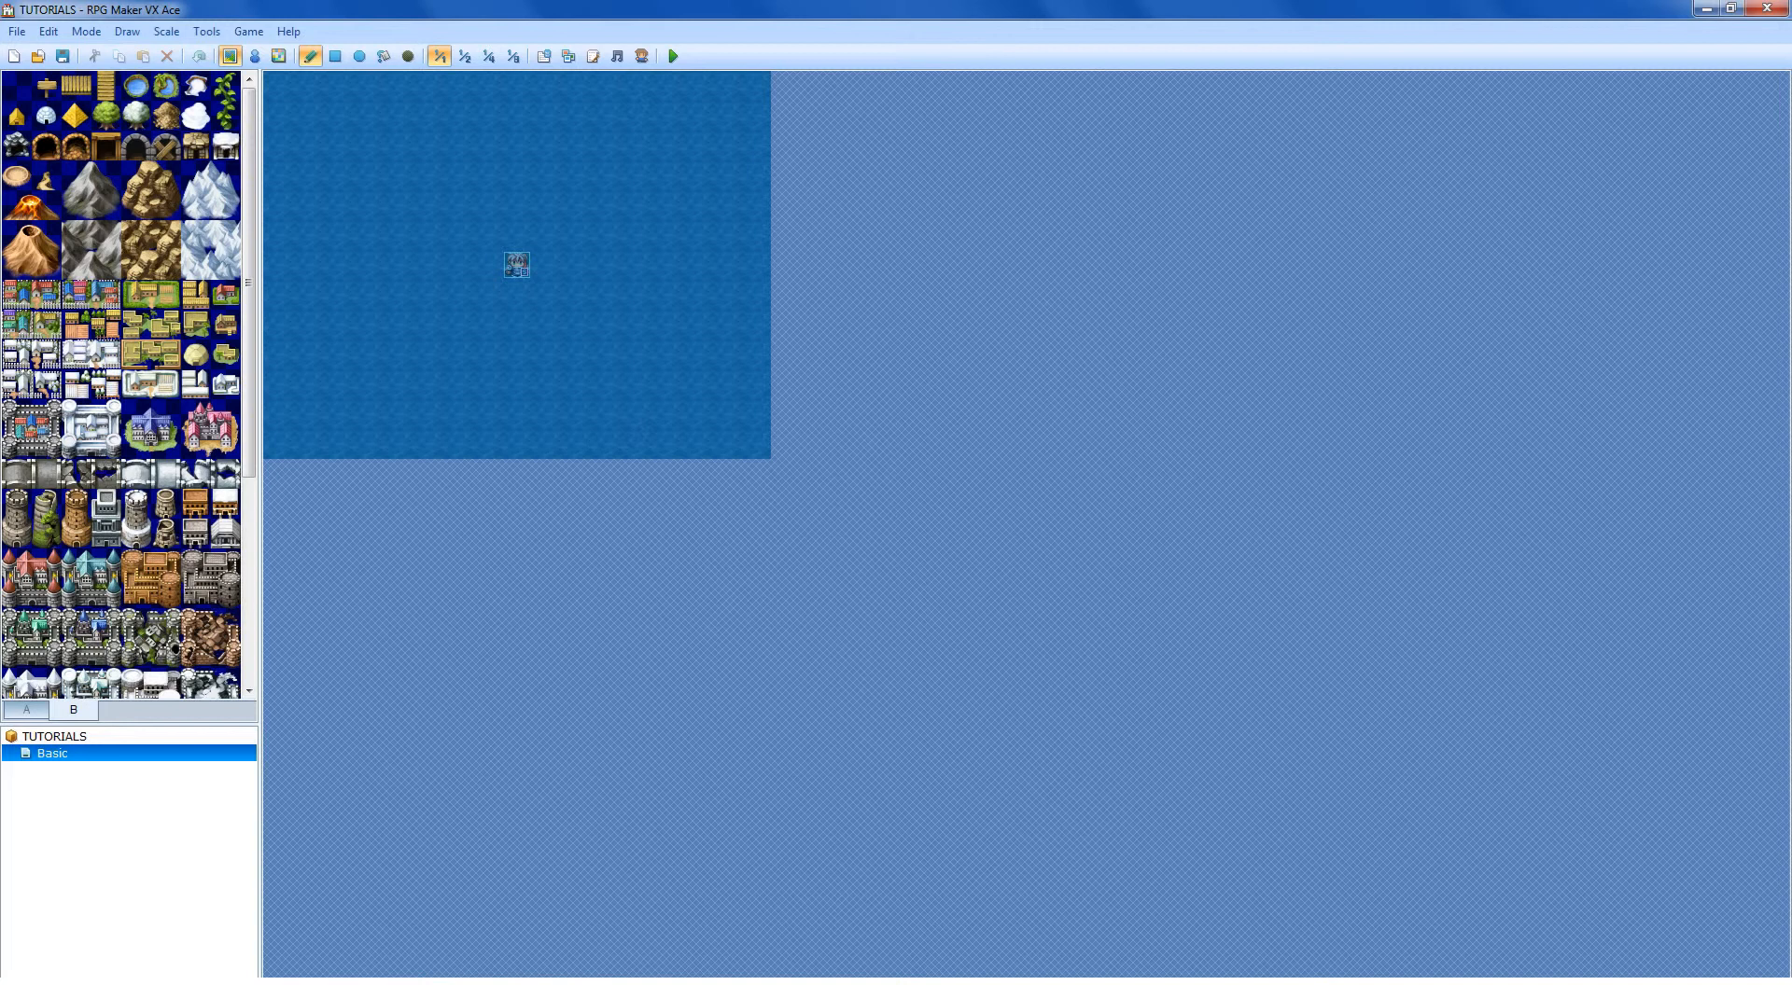
pyautogui.moveTo(129, 724); pyautogui.dragTo(129, 887)
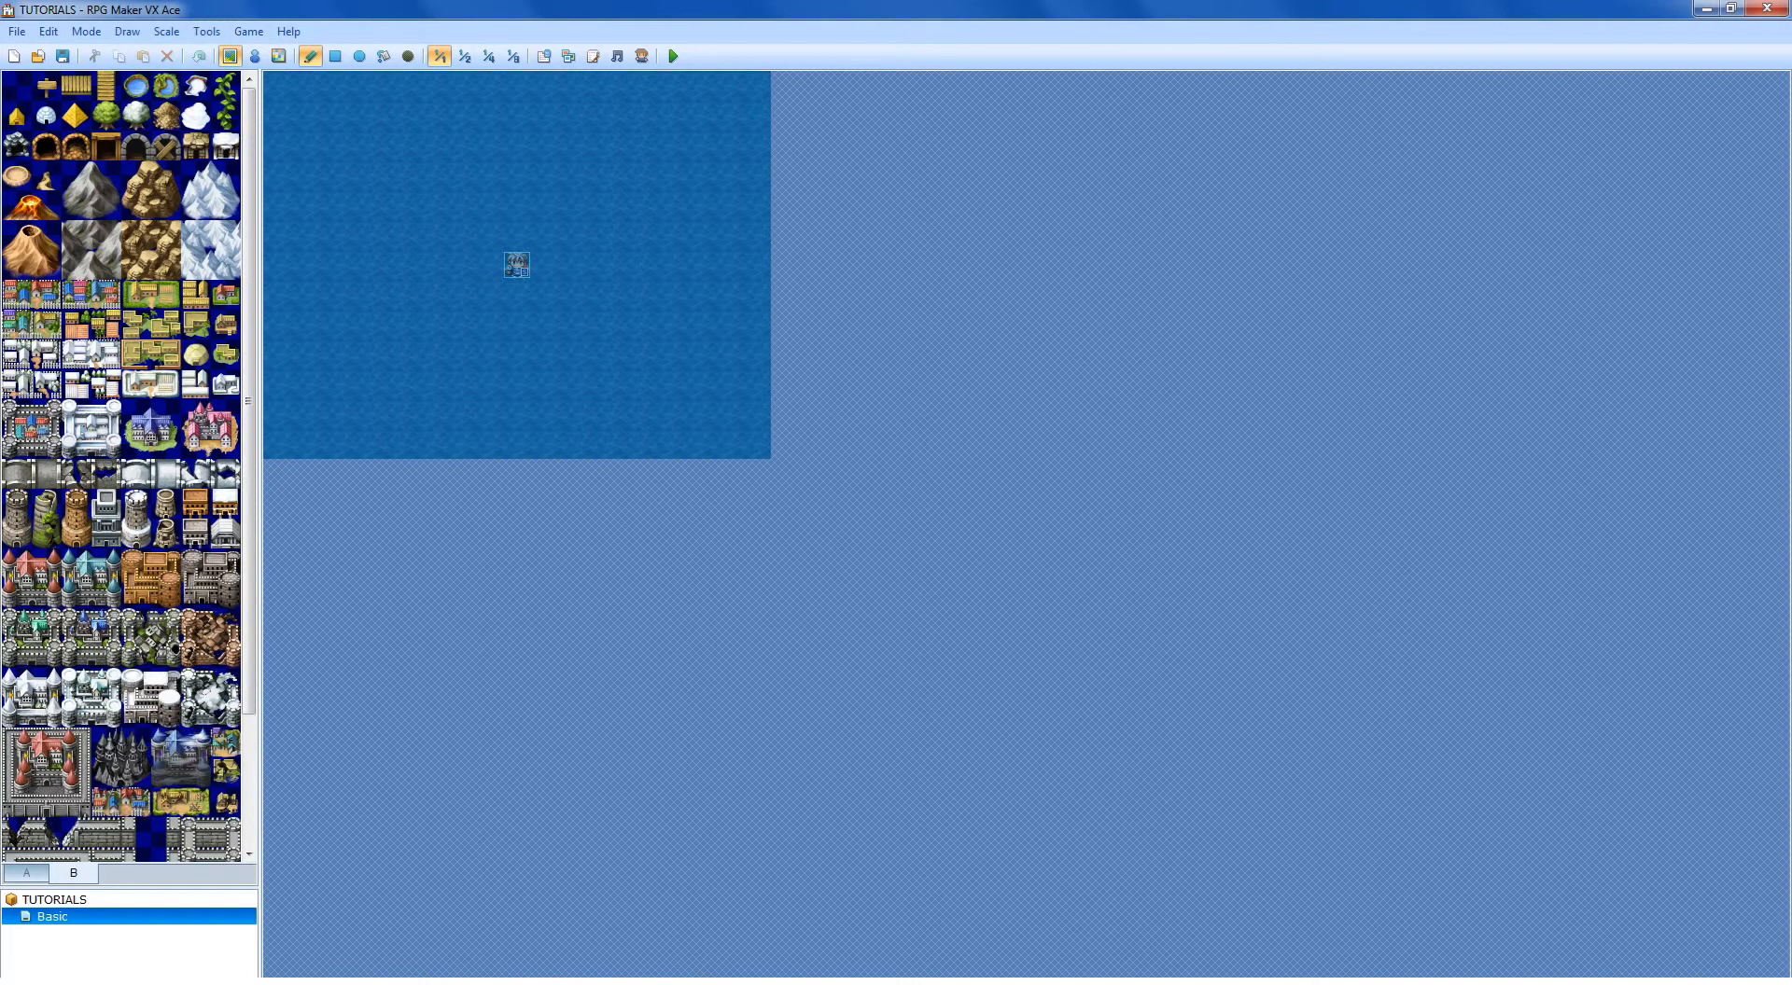
pyautogui.click(73, 872)
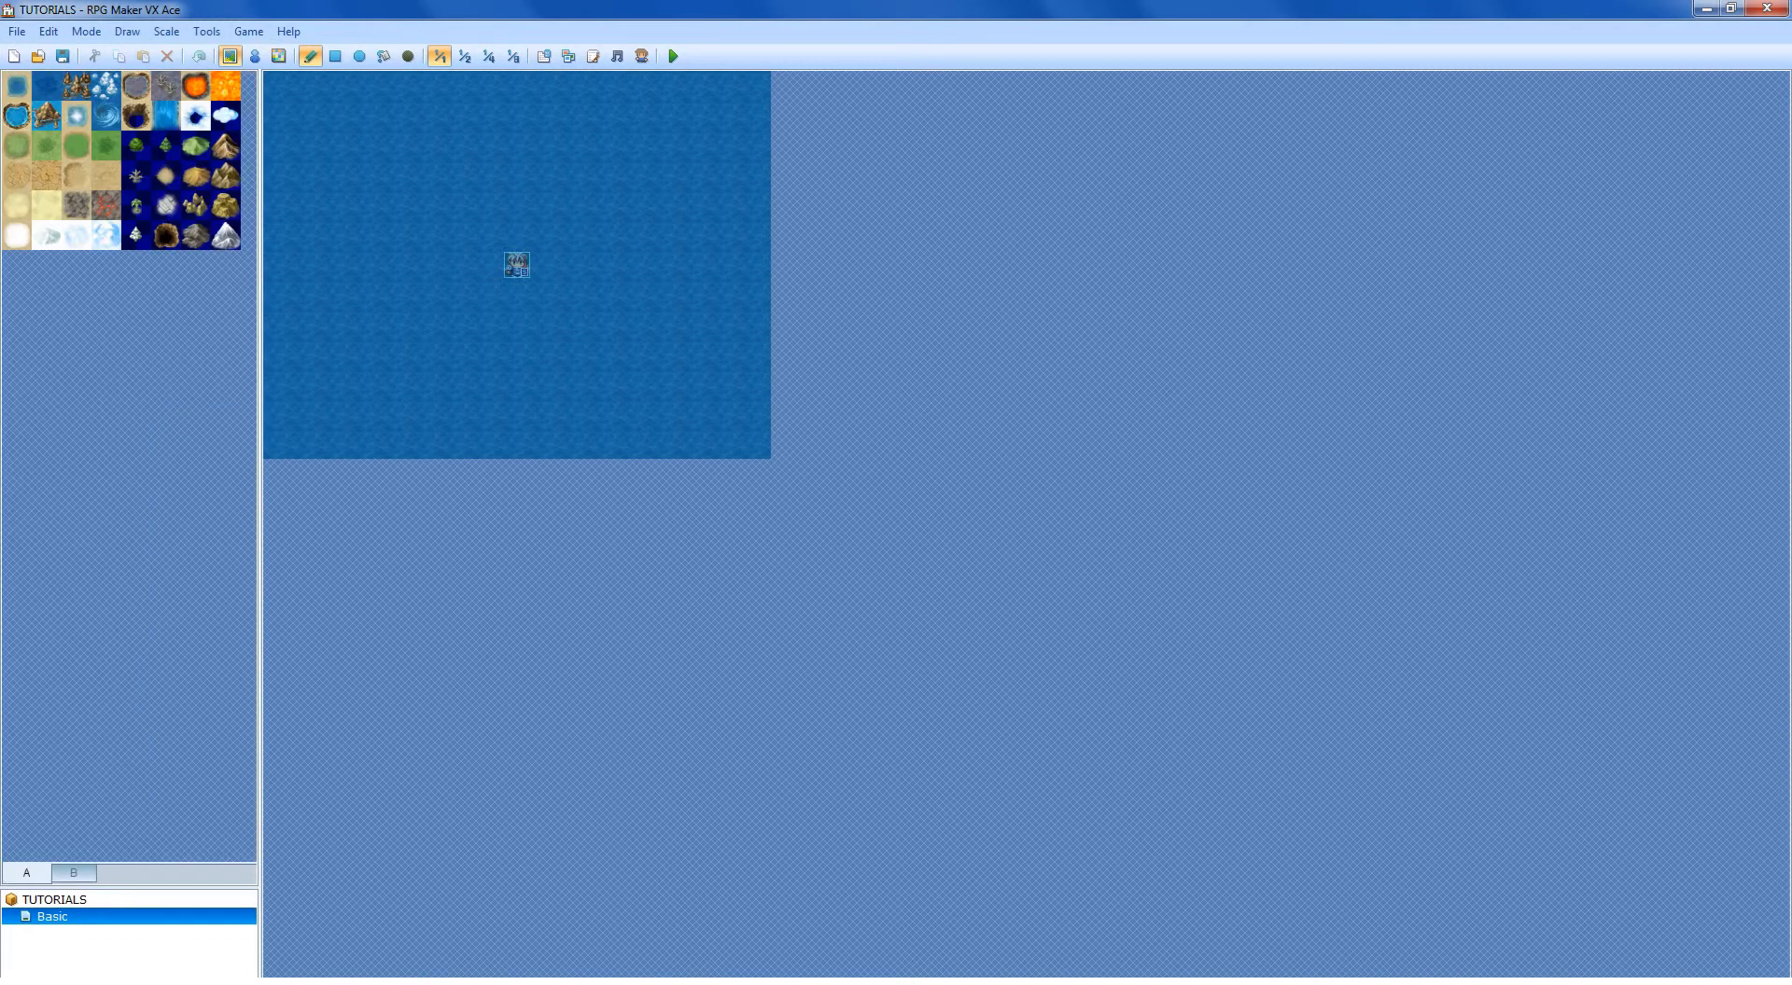
pyautogui.click(26, 873)
# Step: Flood-fill the entire map with the plain medium-green grass tile
pyautogui.click(77, 146)
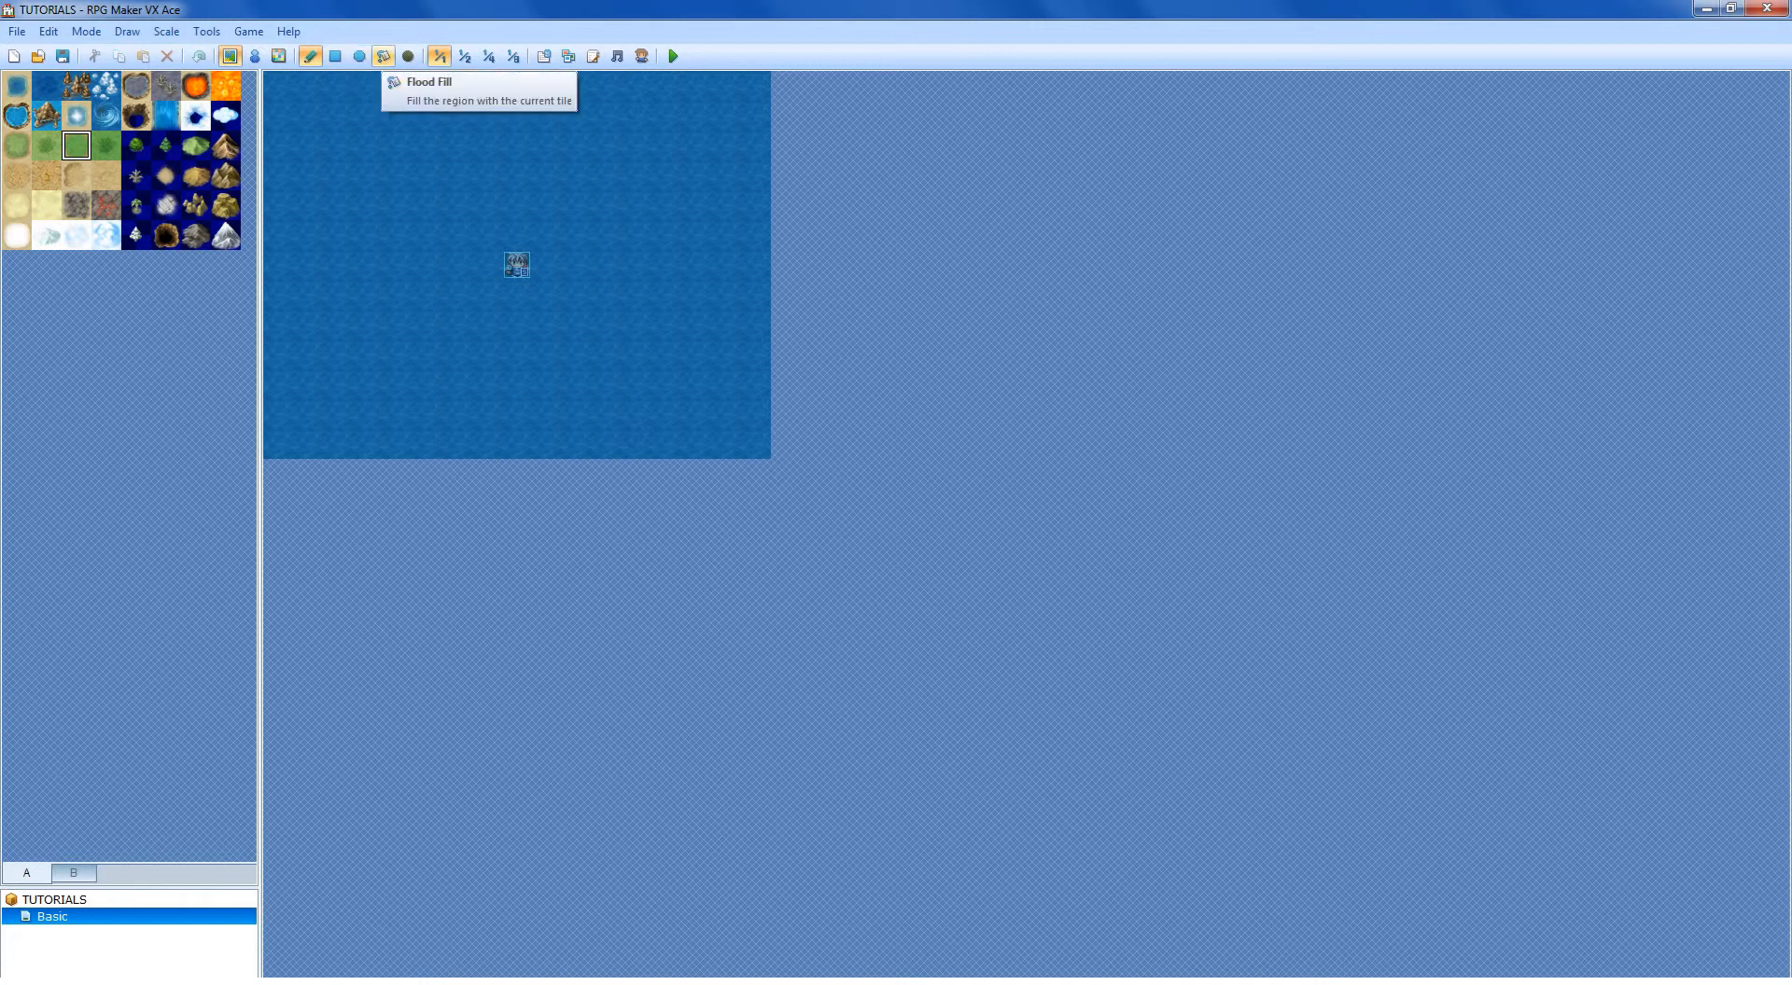
pyautogui.click(382, 56)
pyautogui.click(397, 236)
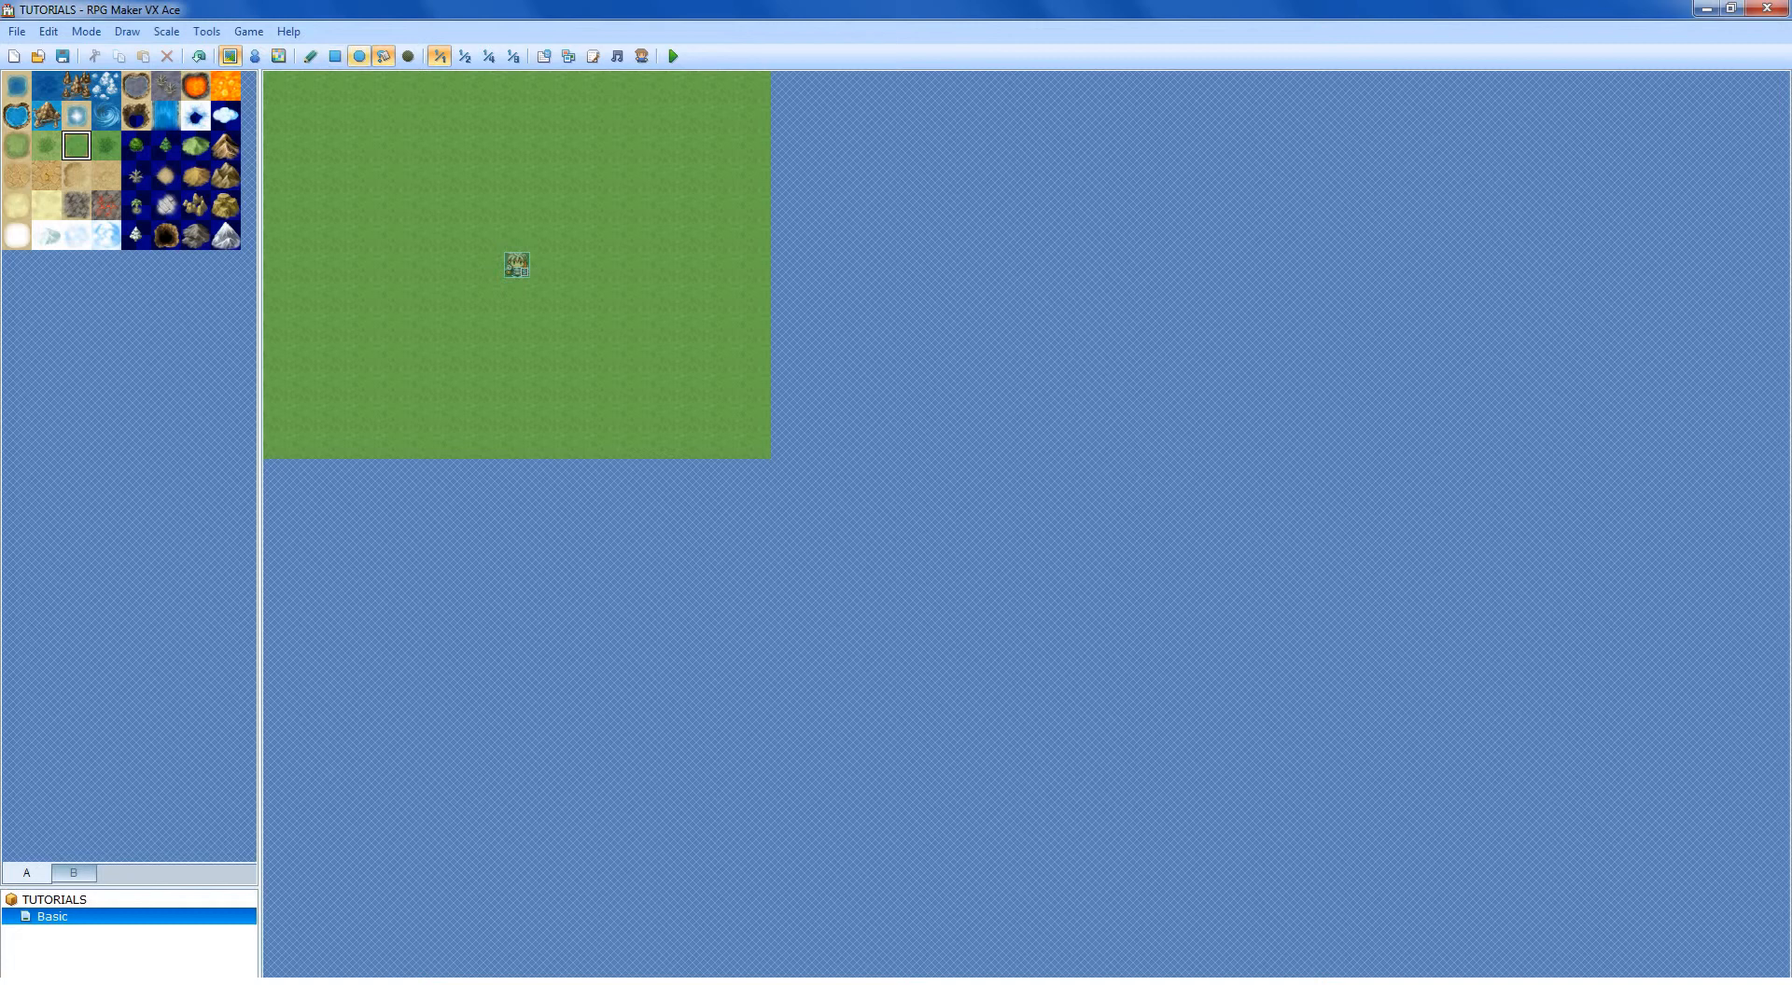
# Step: Paint dark grass patches with the Ellipse tool around the start position, at the map's lower left and in its lower-right corner
pyautogui.click(359, 56)
pyautogui.click(106, 145)
pyautogui.moveTo(336, 145)
pyautogui.mouseDown()
pyautogui.moveTo(392, 173)
pyautogui.moveTo(424, 259)
pyautogui.moveTo(470, 302)
pyautogui.moveTo(434, 364)
pyautogui.moveTo(345, 289)
pyautogui.moveTo(378, 155)
pyautogui.moveTo(485, 148)
pyautogui.moveTo(545, 293)
pyautogui.mouseUp()
pyautogui.moveTo(517, 147); pyautogui.dragTo(577, 177)
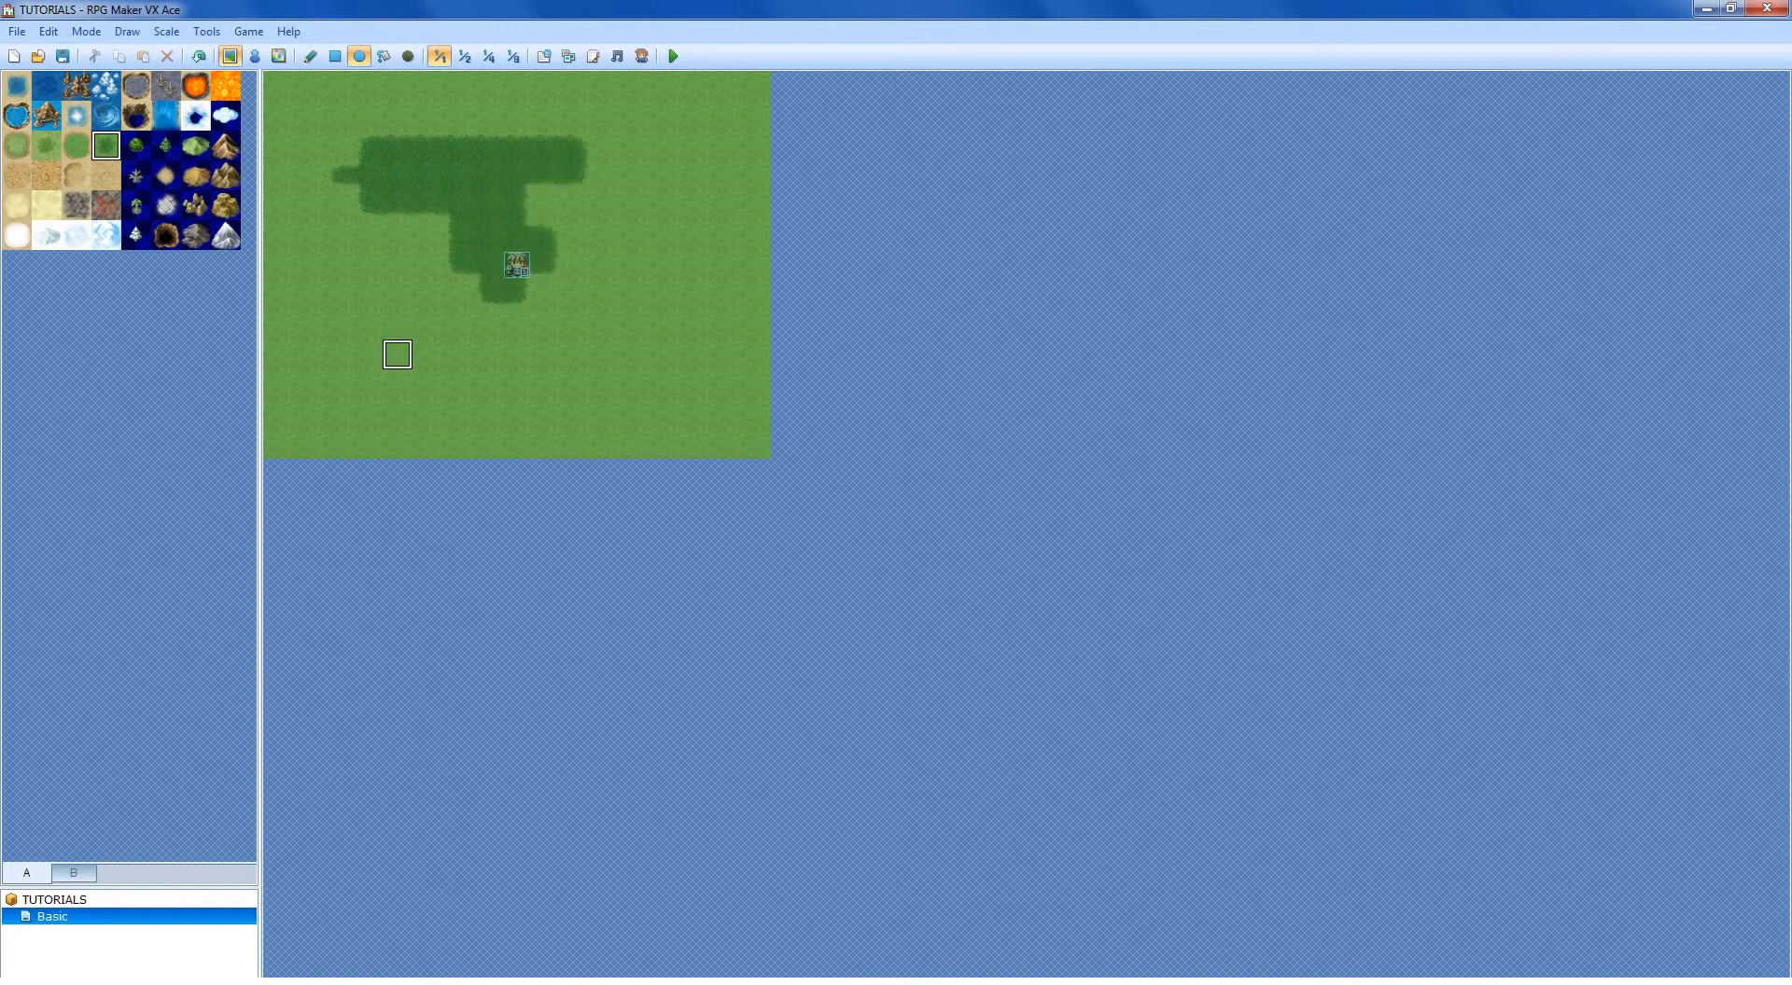
pyautogui.moveTo(369, 357); pyautogui.dragTo(487, 443)
pyautogui.moveTo(637, 383); pyautogui.dragTo(697, 443)
pyautogui.moveTo(696, 354); pyautogui.dragTo(754, 444)
pyautogui.moveTo(639, 413); pyautogui.dragTo(754, 445)
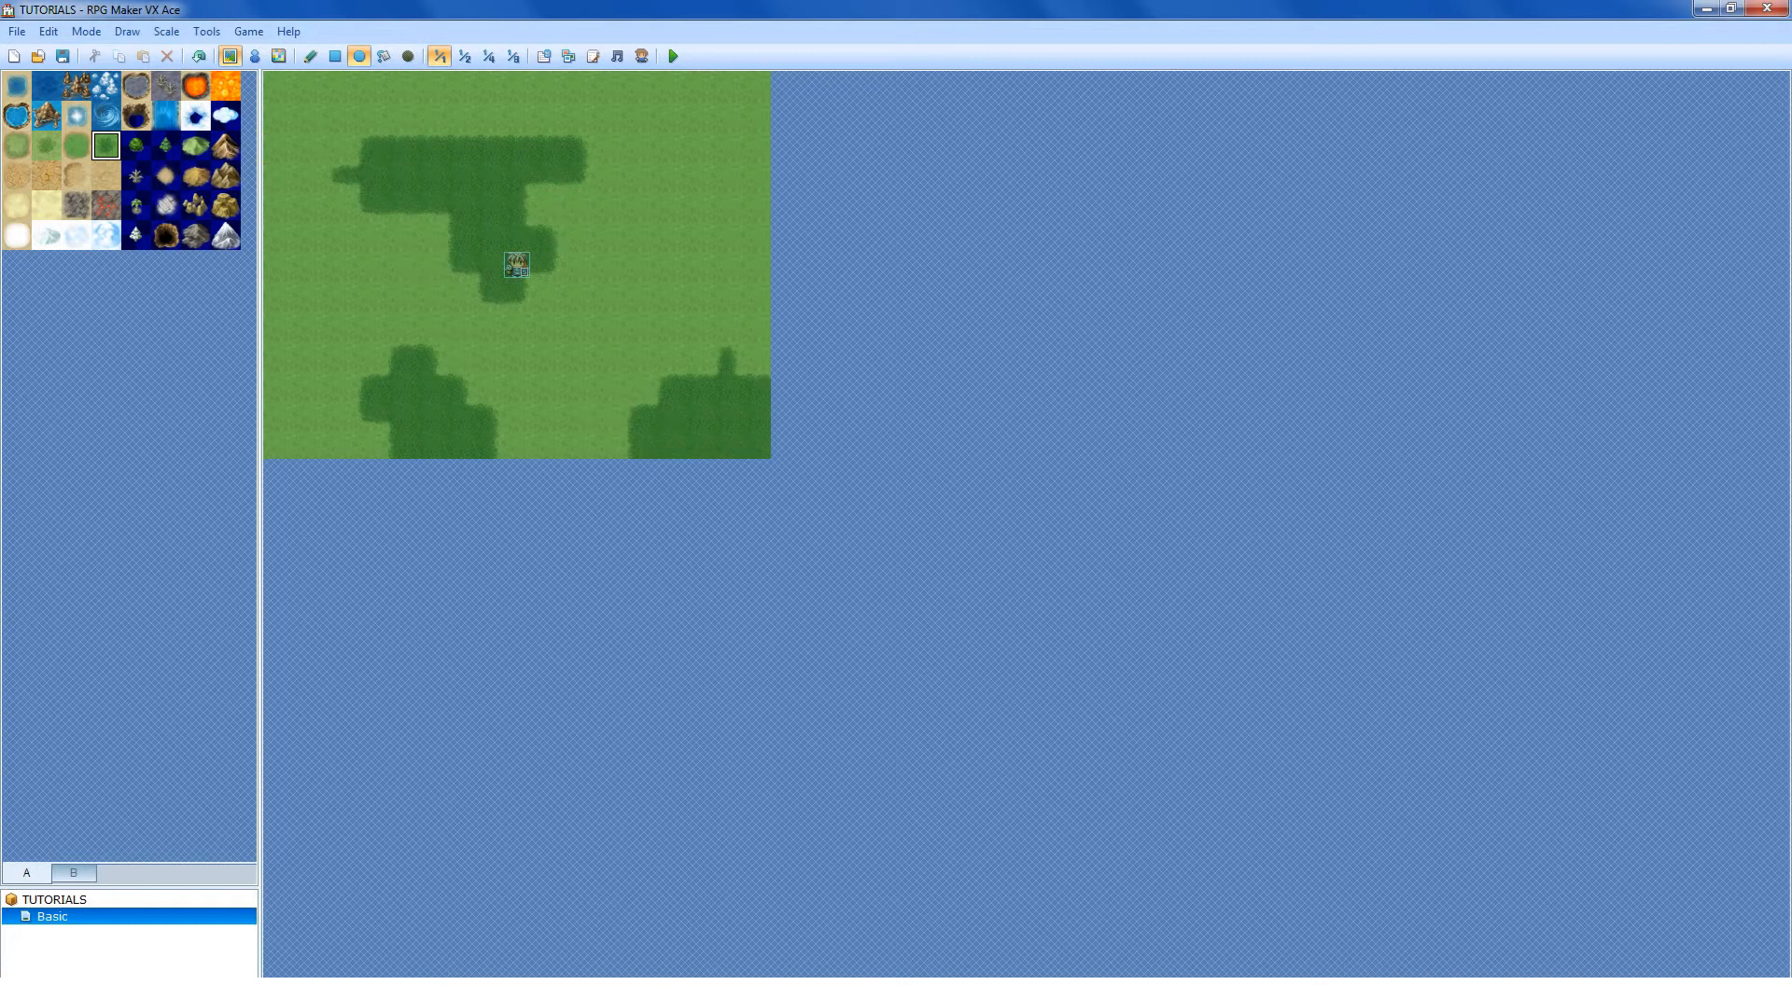
# Step: Cover the map's upper-right area with a connected forest of round green trees using the Ellipse tool
pyautogui.click(136, 145)
pyautogui.click(637, 138)
pyautogui.moveTo(637, 138)
pyautogui.mouseDown()
pyautogui.moveTo(665, 158)
pyautogui.moveTo(669, 201)
pyautogui.moveTo(709, 220)
pyautogui.moveTo(696, 146)
pyautogui.moveTo(760, 172)
pyautogui.mouseUp()
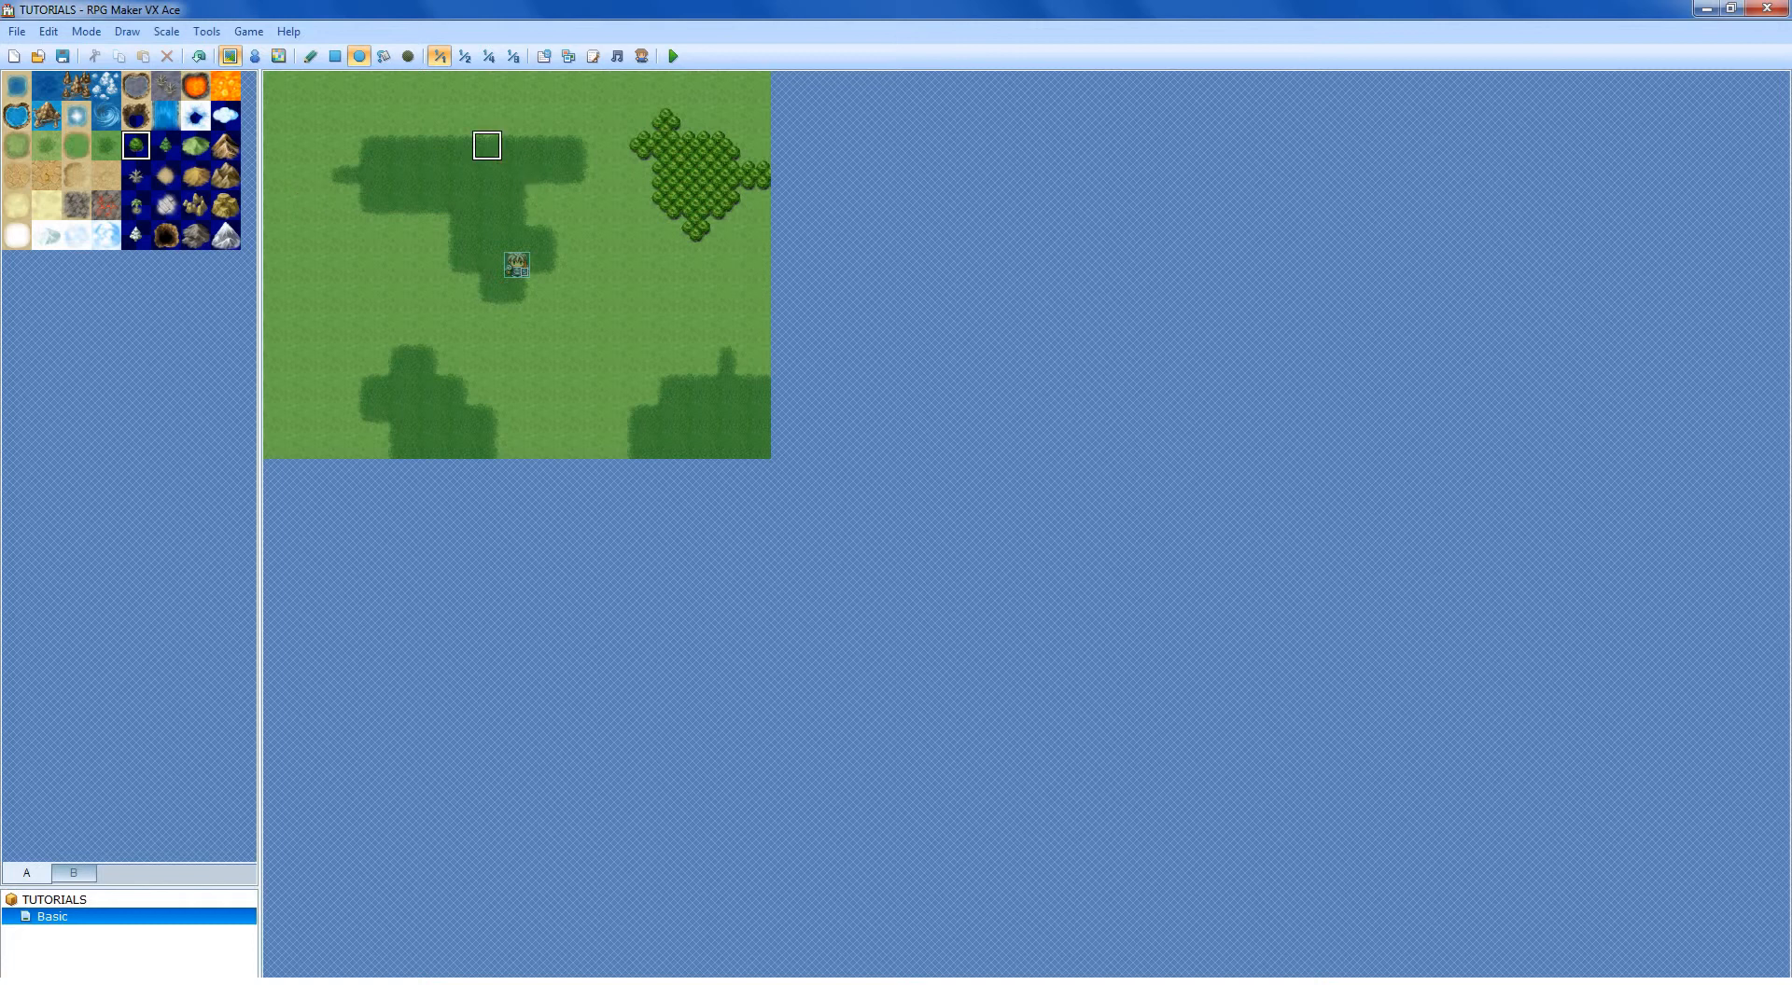
pyautogui.moveTo(485, 144)
pyautogui.mouseDown()
pyautogui.moveTo(541, 131)
pyautogui.moveTo(576, 175)
pyautogui.moveTo(516, 174)
pyautogui.mouseUp()
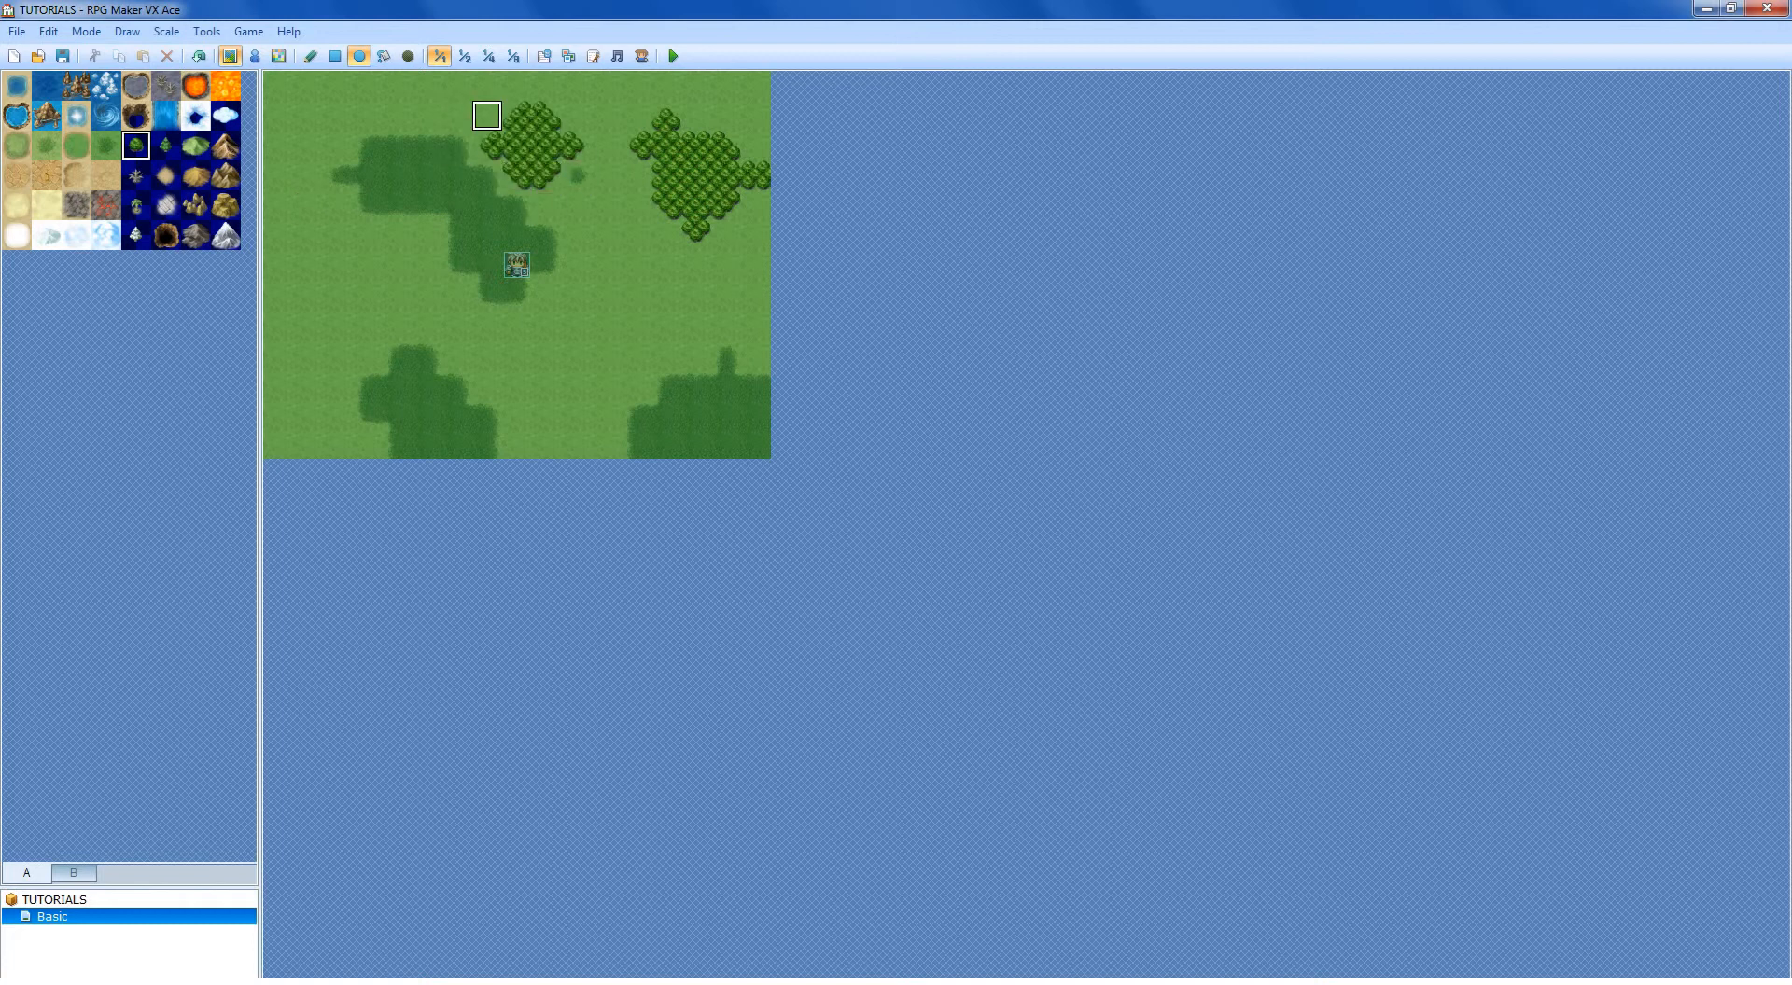
pyautogui.click(577, 175)
pyautogui.moveTo(606, 115)
pyautogui.mouseDown()
pyautogui.moveTo(652, 91)
pyautogui.moveTo(691, 108)
pyautogui.moveTo(751, 201)
pyautogui.mouseUp()
pyautogui.click(756, 234)
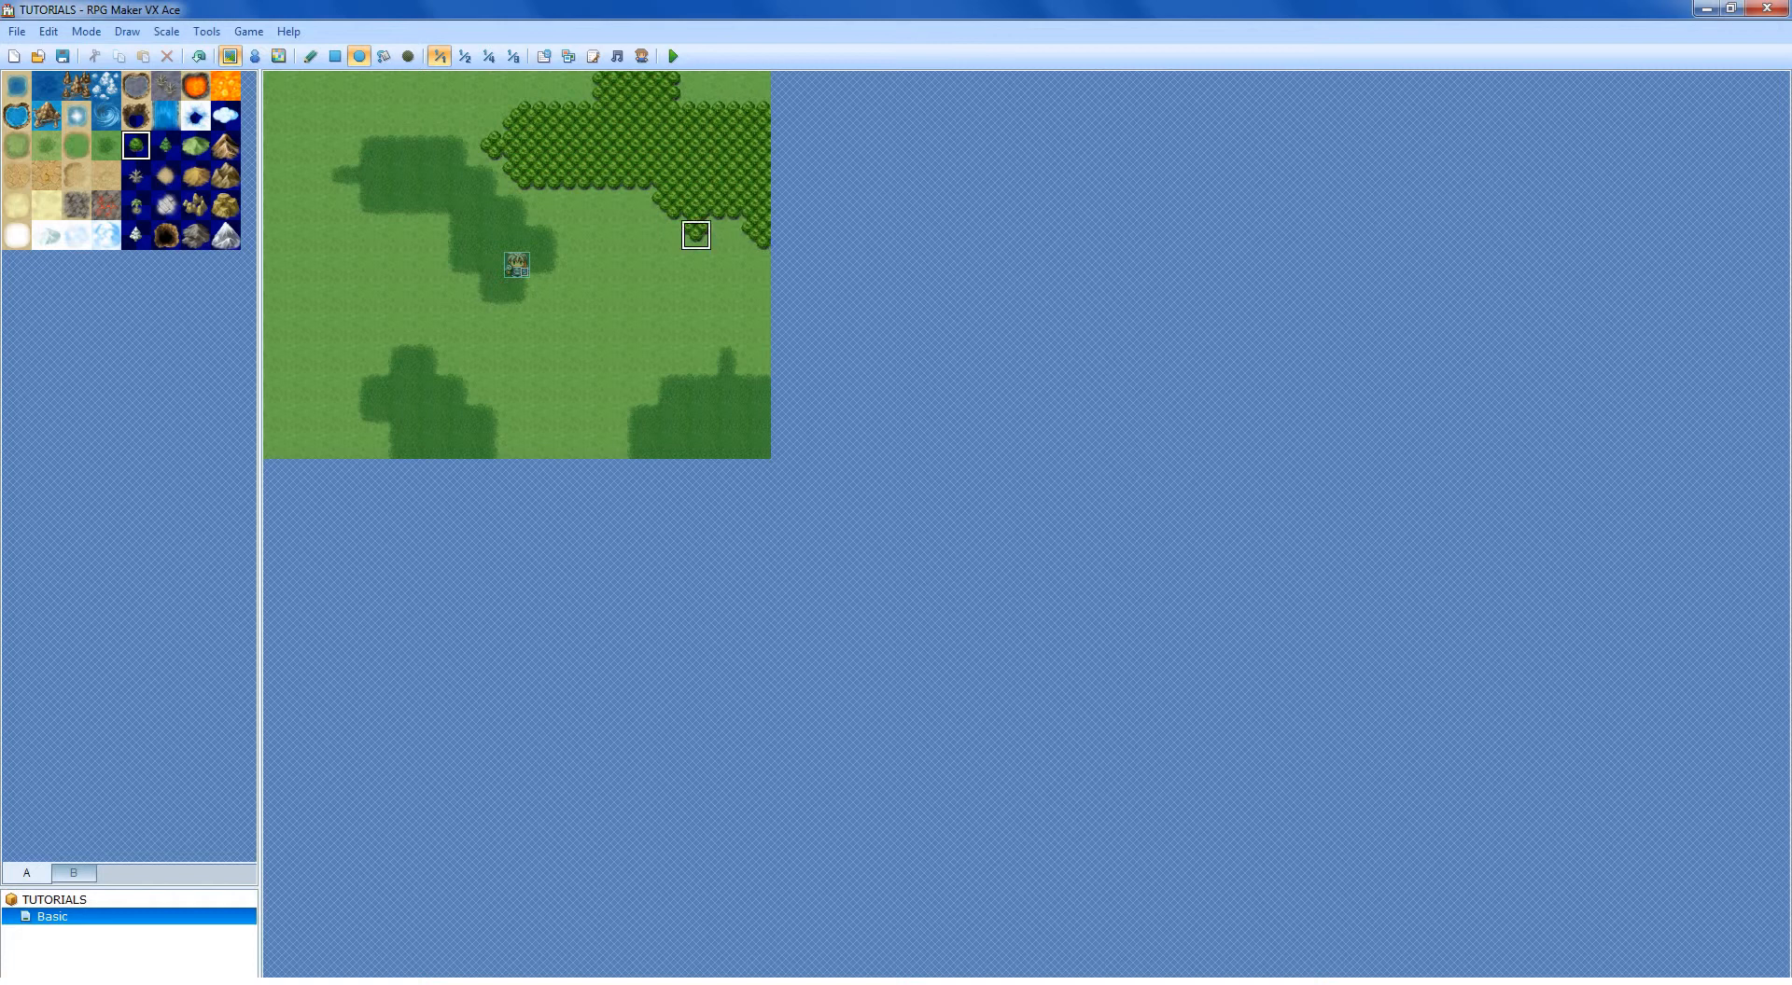
pyautogui.moveTo(726, 86)
pyautogui.mouseDown()
pyautogui.moveTo(726, 115)
pyautogui.moveTo(755, 86)
pyautogui.mouseUp()
pyautogui.click(695, 86)
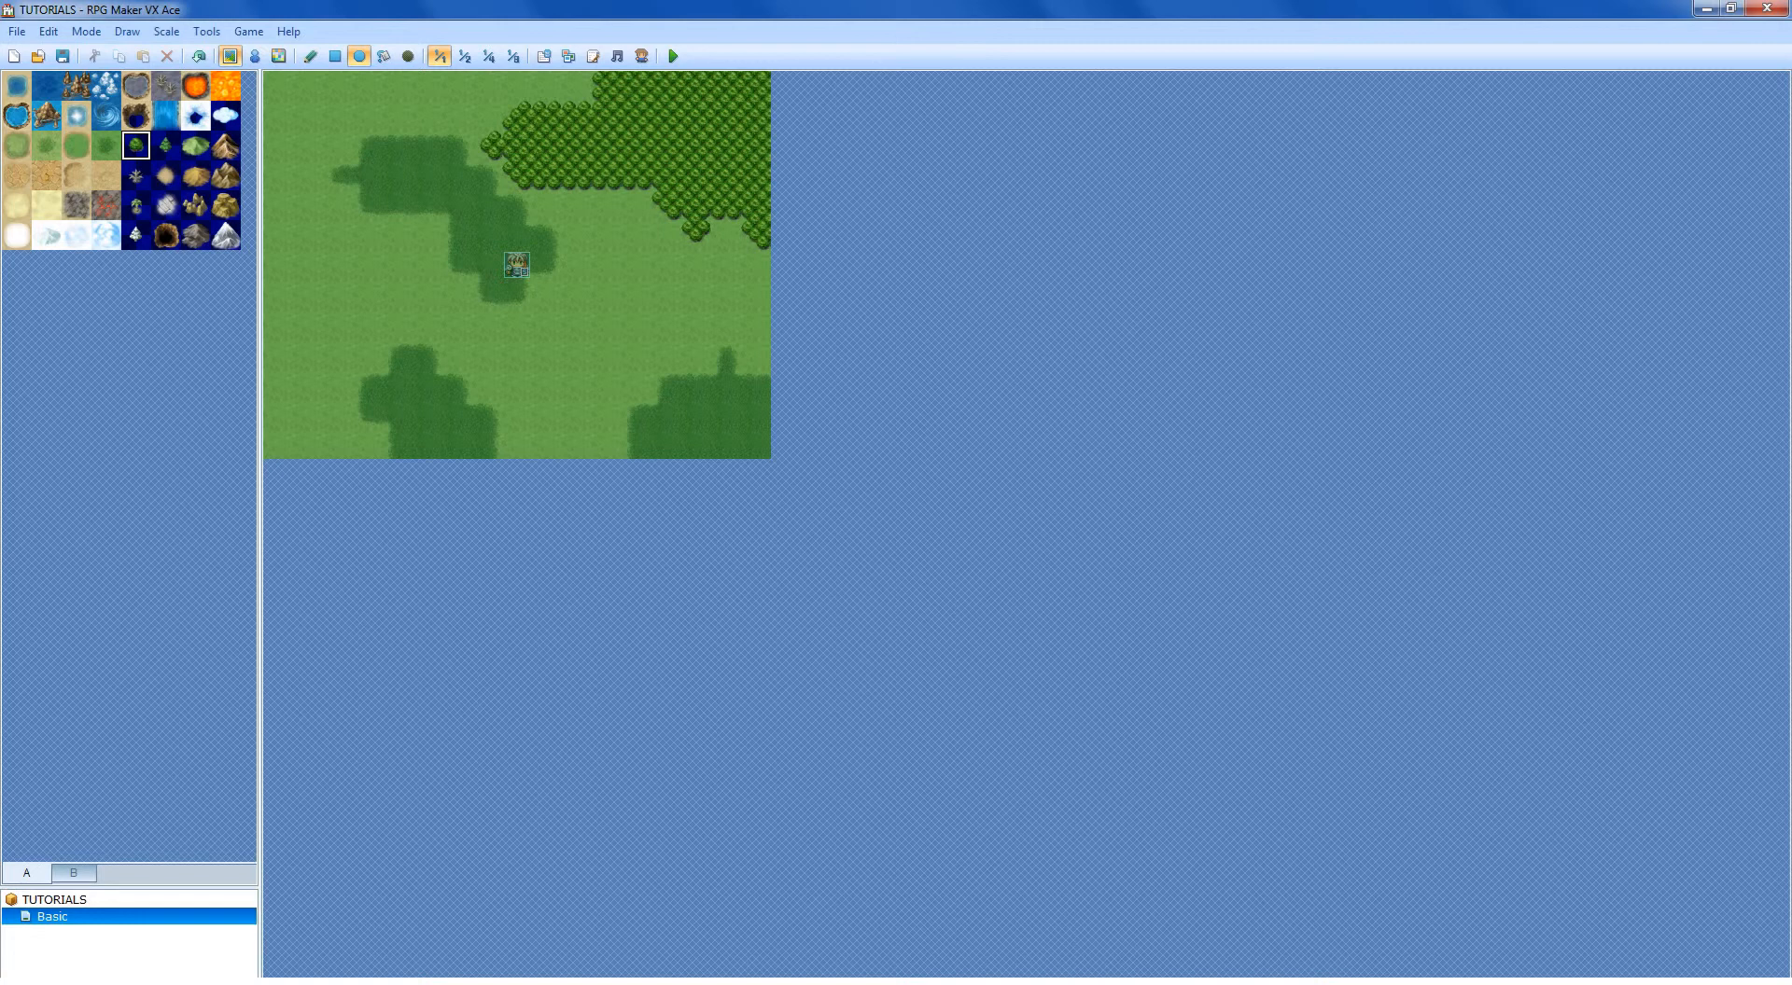
# Step: Place two red-roofed village tiles from set B on the upper dark grass patch, northwest of the start position
pyautogui.click(73, 872)
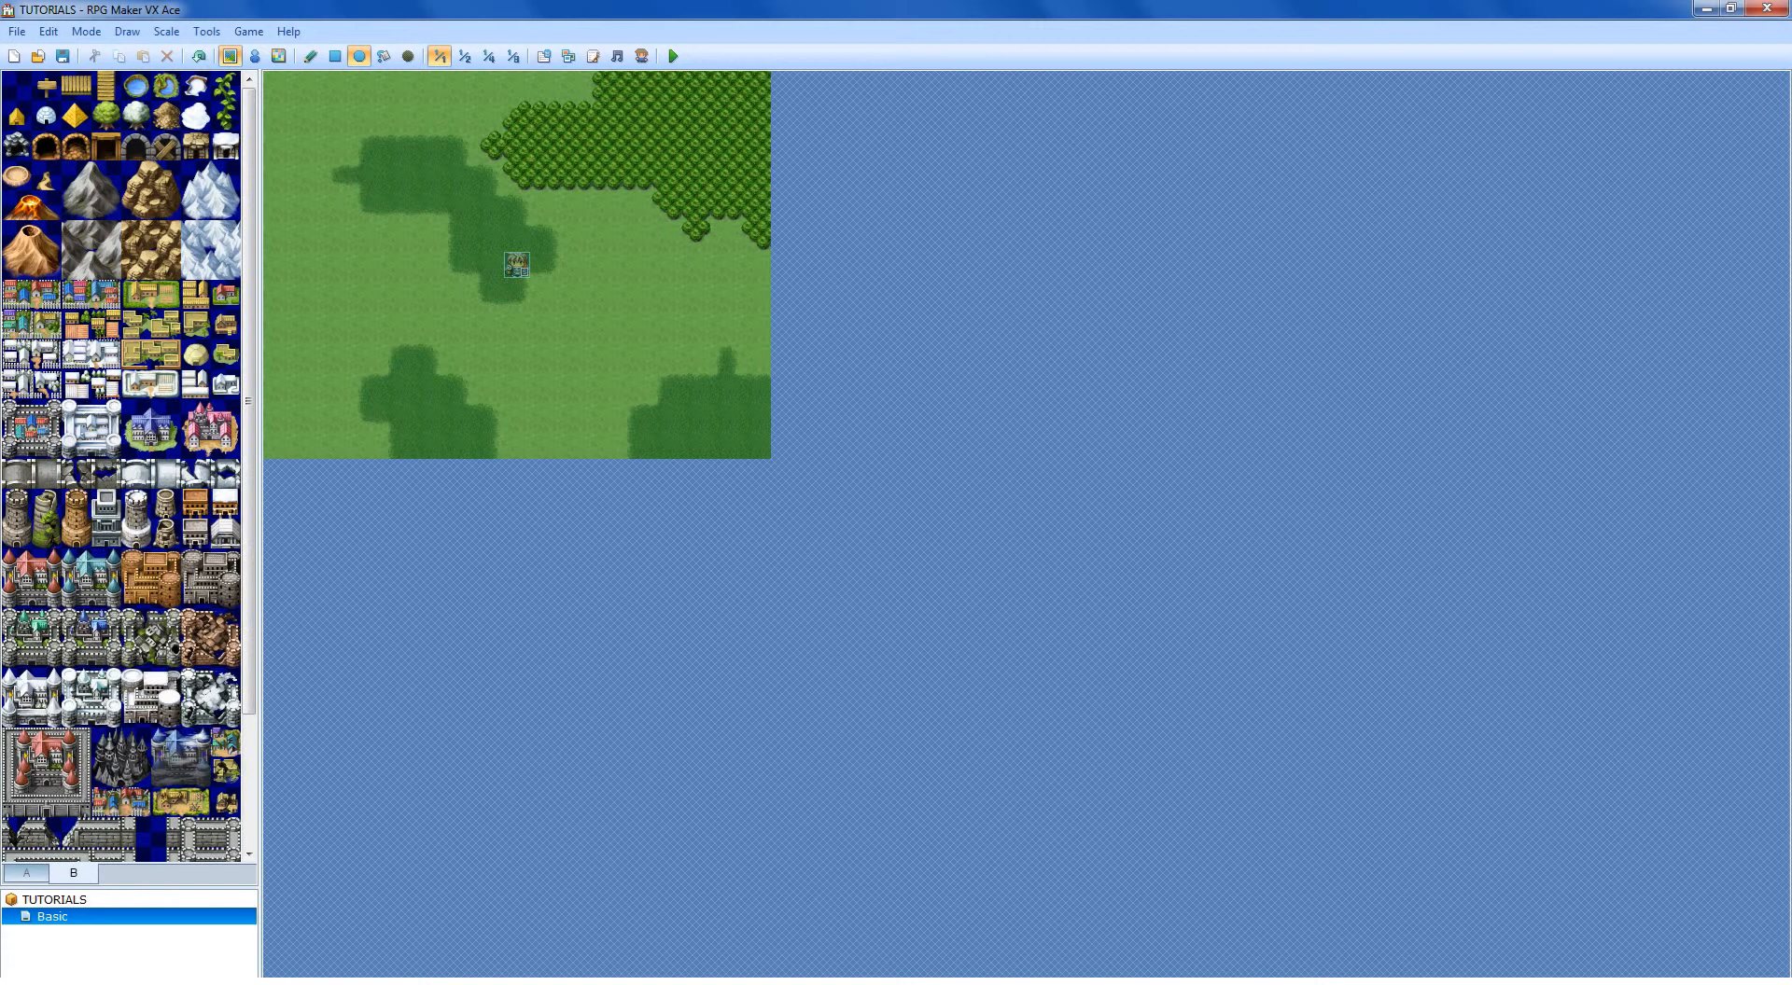
pyautogui.click(225, 354)
pyautogui.click(195, 324)
pyautogui.click(397, 175)
pyautogui.click(225, 294)
pyautogui.click(398, 176)
pyautogui.click(457, 205)
# Step: Place a yellow tent on the lower-left dark grass patch, and undo the stray tent placed in the forest
pyautogui.click(16, 116)
pyautogui.click(397, 385)
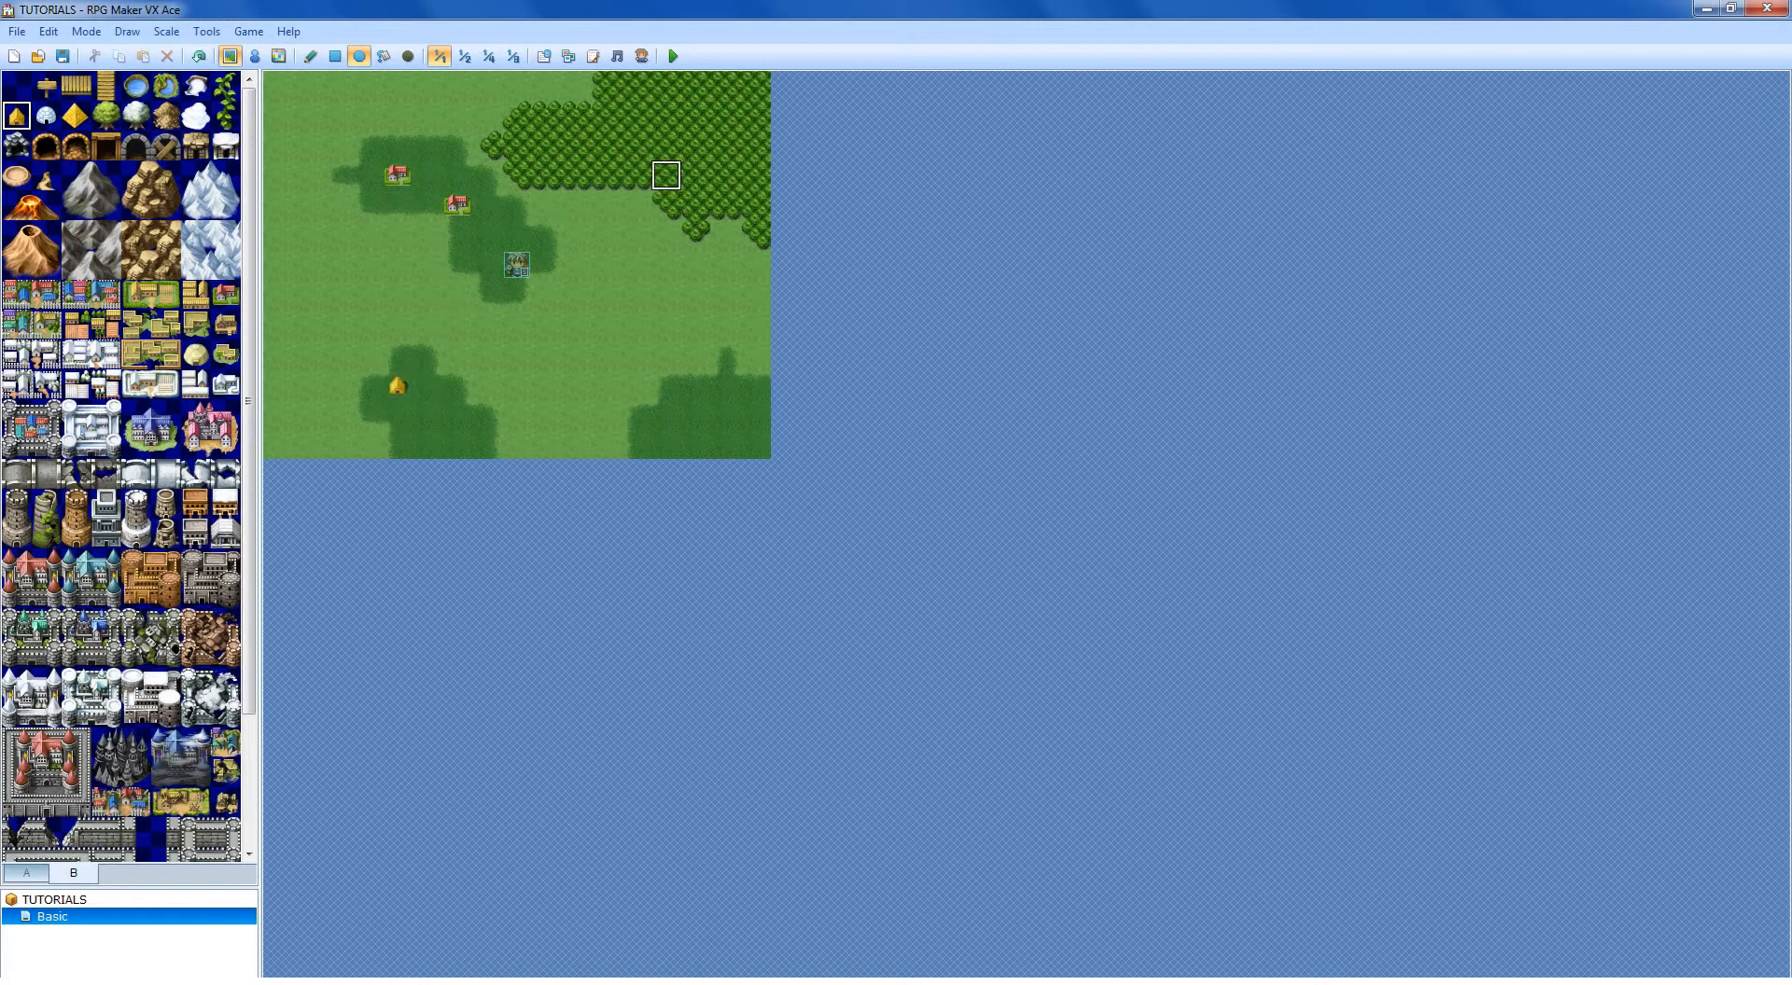
pyautogui.click(607, 146)
pyautogui.click(198, 56)
# Step: Fill an L-shaped area covering the map's lower right with the two-by-two brown rocky mountain pattern using the Rectangle tool
pyautogui.click(334, 56)
pyautogui.moveTo(137, 236); pyautogui.dragTo(166, 265)
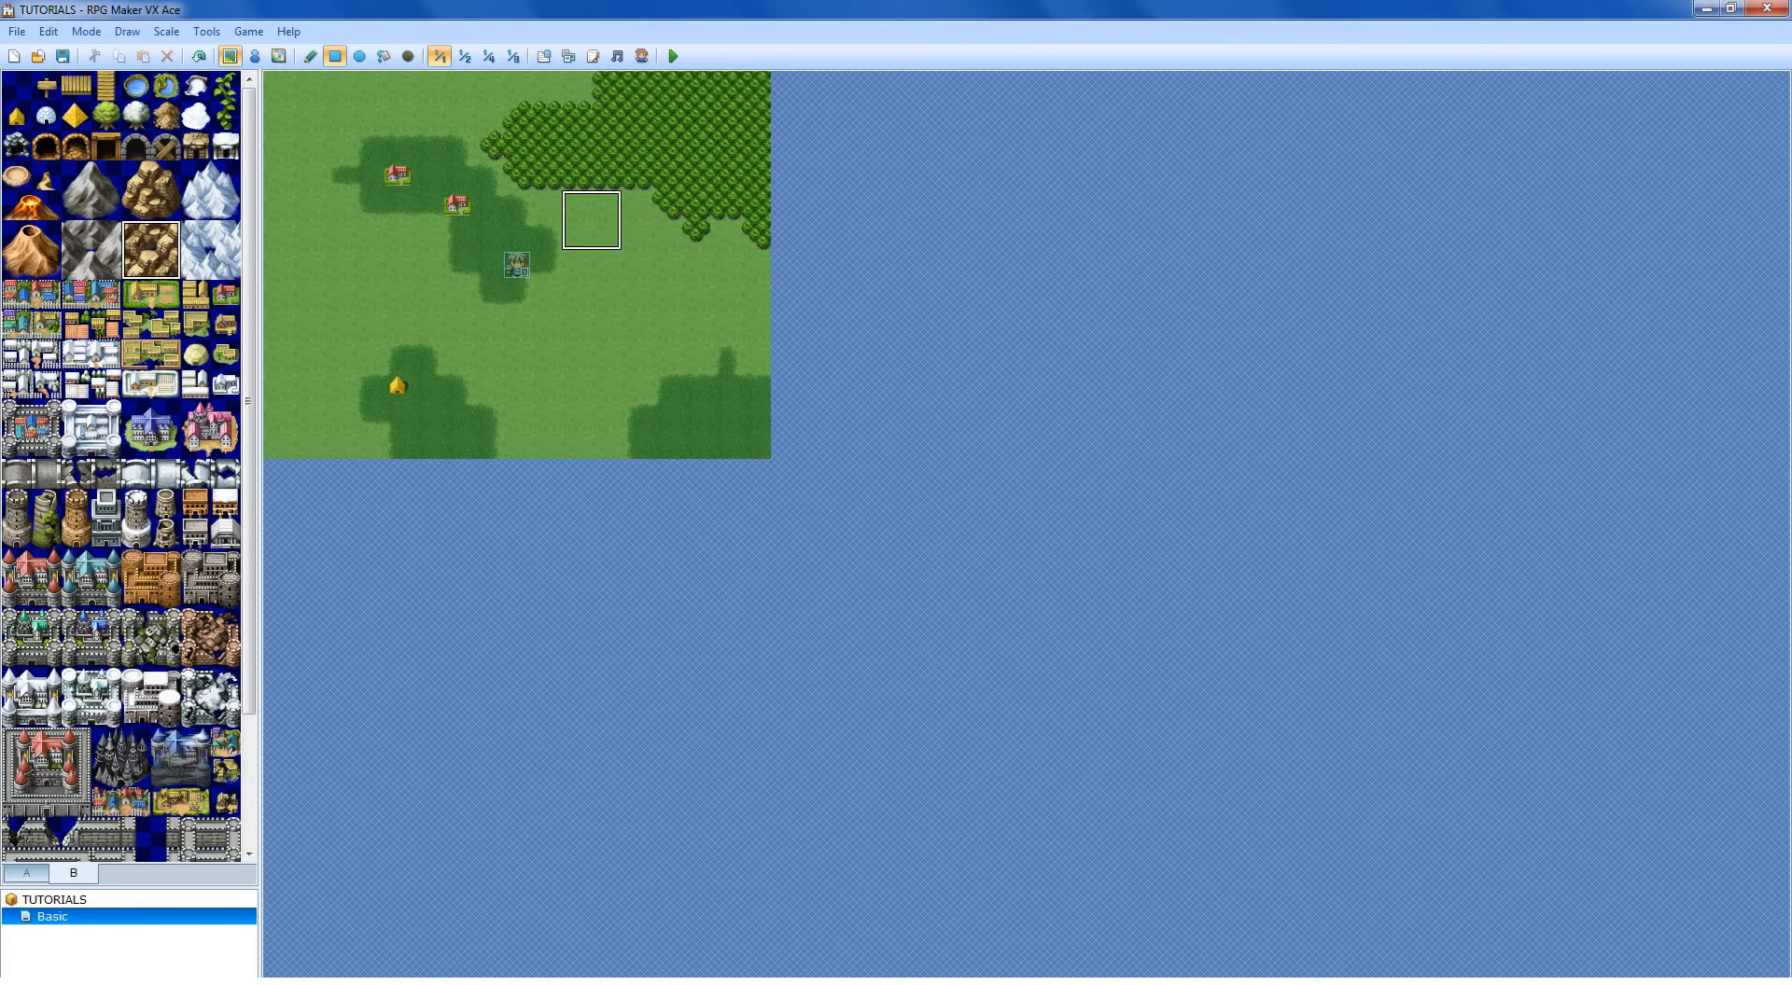
pyautogui.moveTo(577, 206)
pyautogui.mouseDown()
pyautogui.moveTo(667, 295)
pyautogui.moveTo(758, 415)
pyautogui.moveTo(757, 444)
pyautogui.mouseUp()
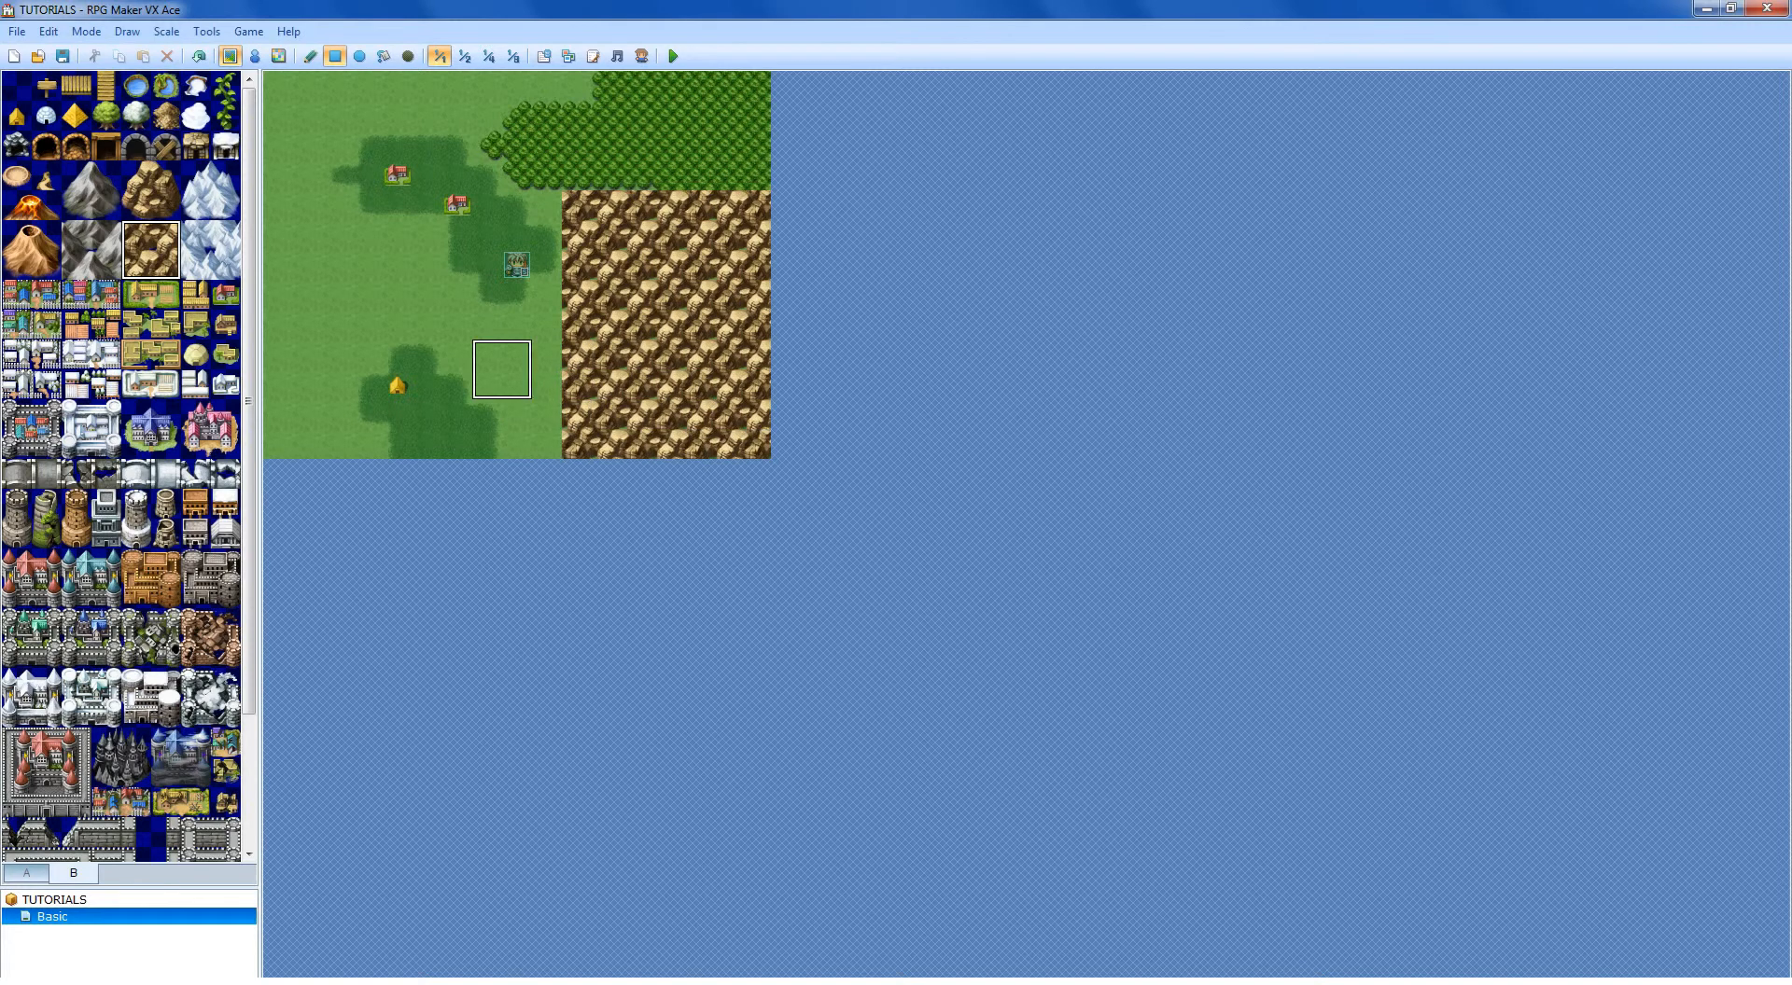
pyautogui.moveTo(502, 370); pyautogui.dragTo(546, 444)
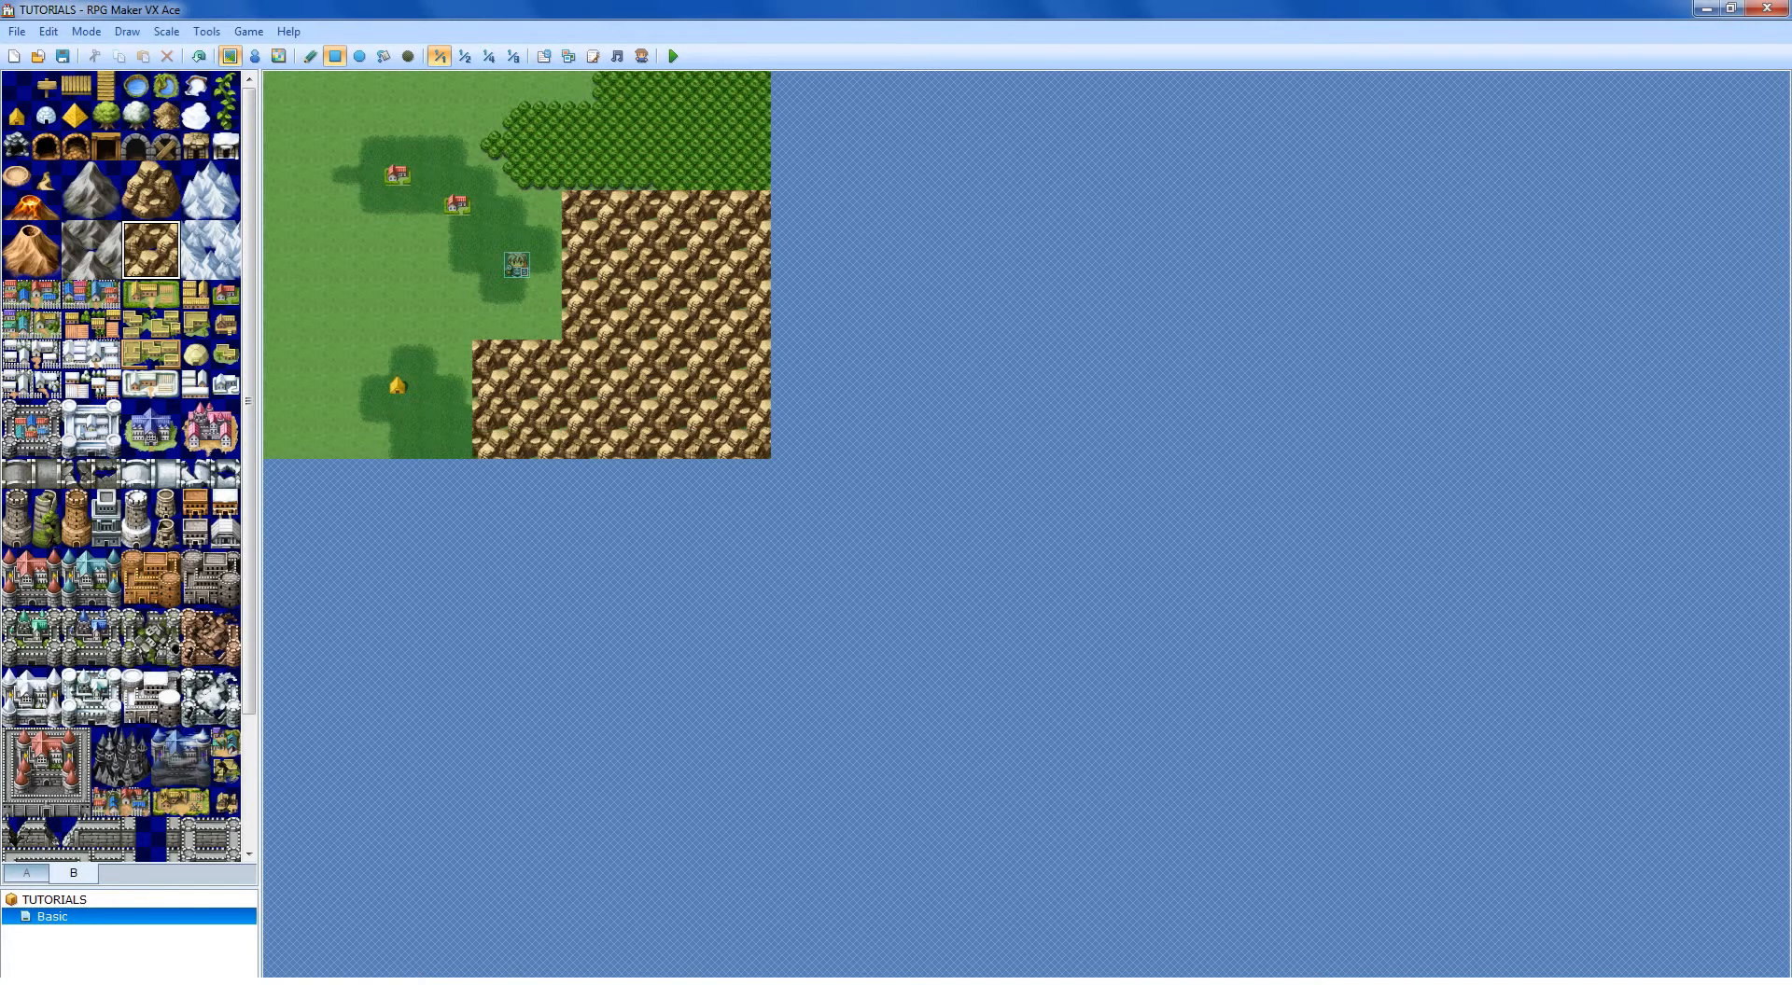
pyautogui.moveTo(455, 353); pyautogui.dragTo(548, 445)
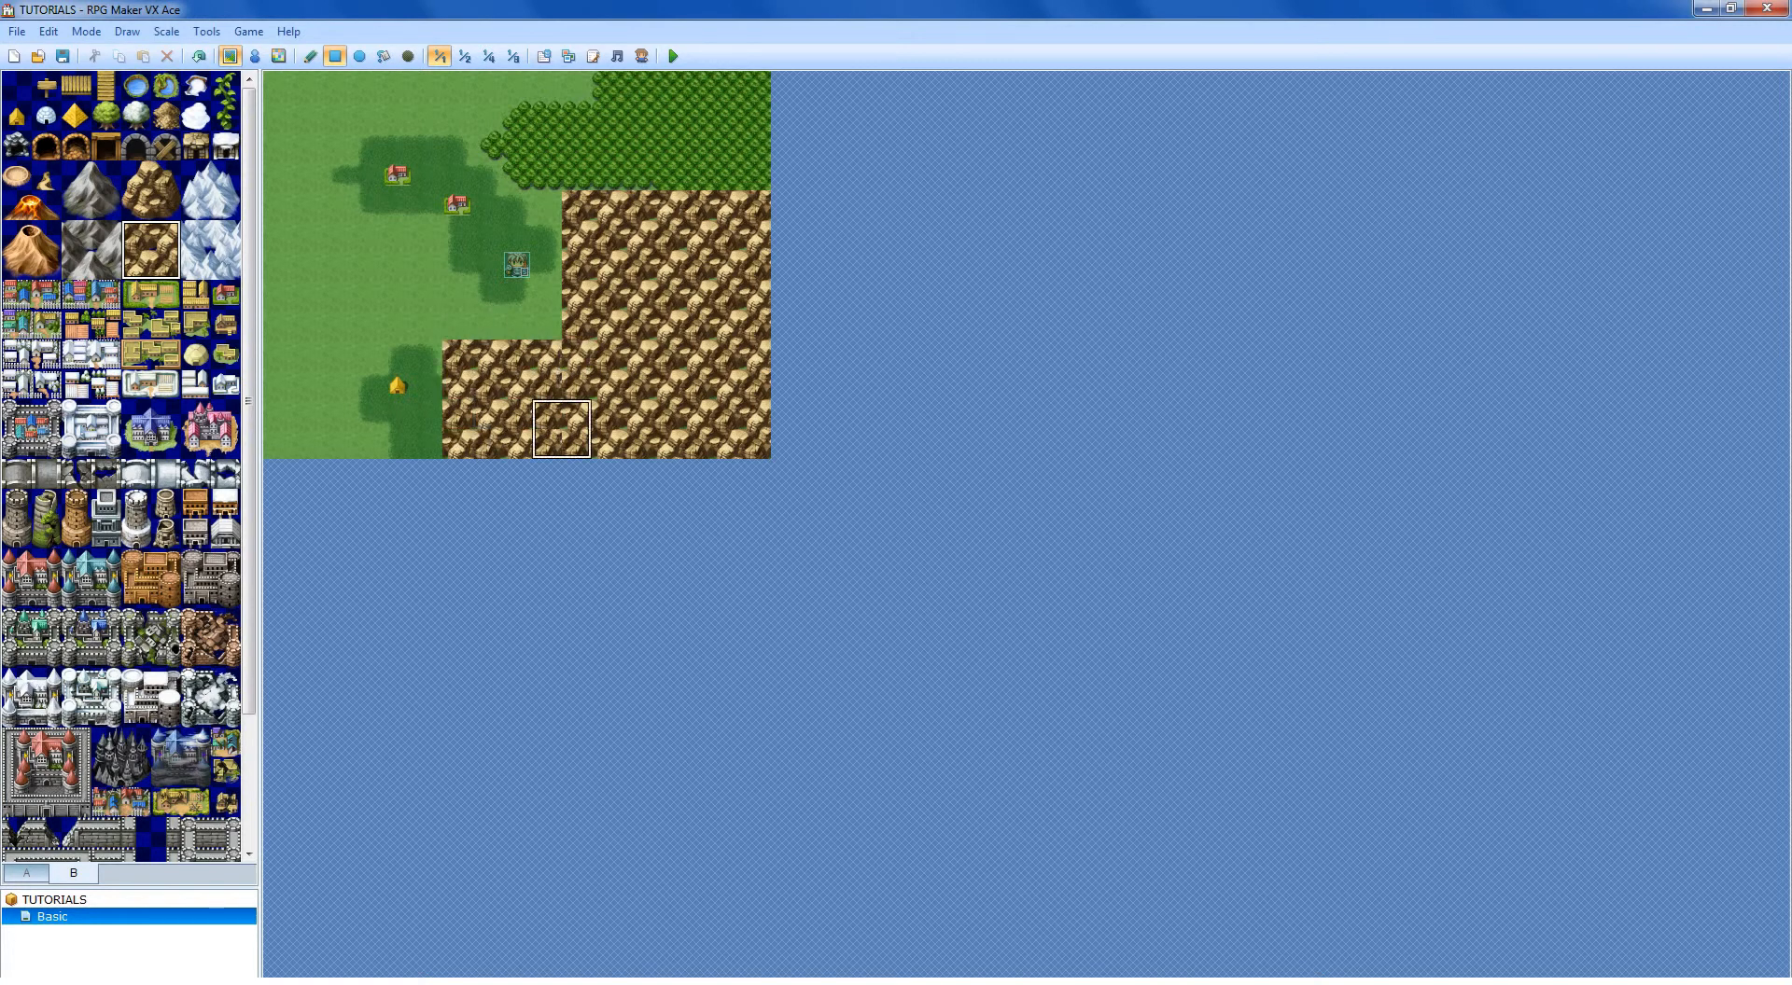
pyautogui.moveTo(468, 336); pyautogui.dragTo(550, 442)
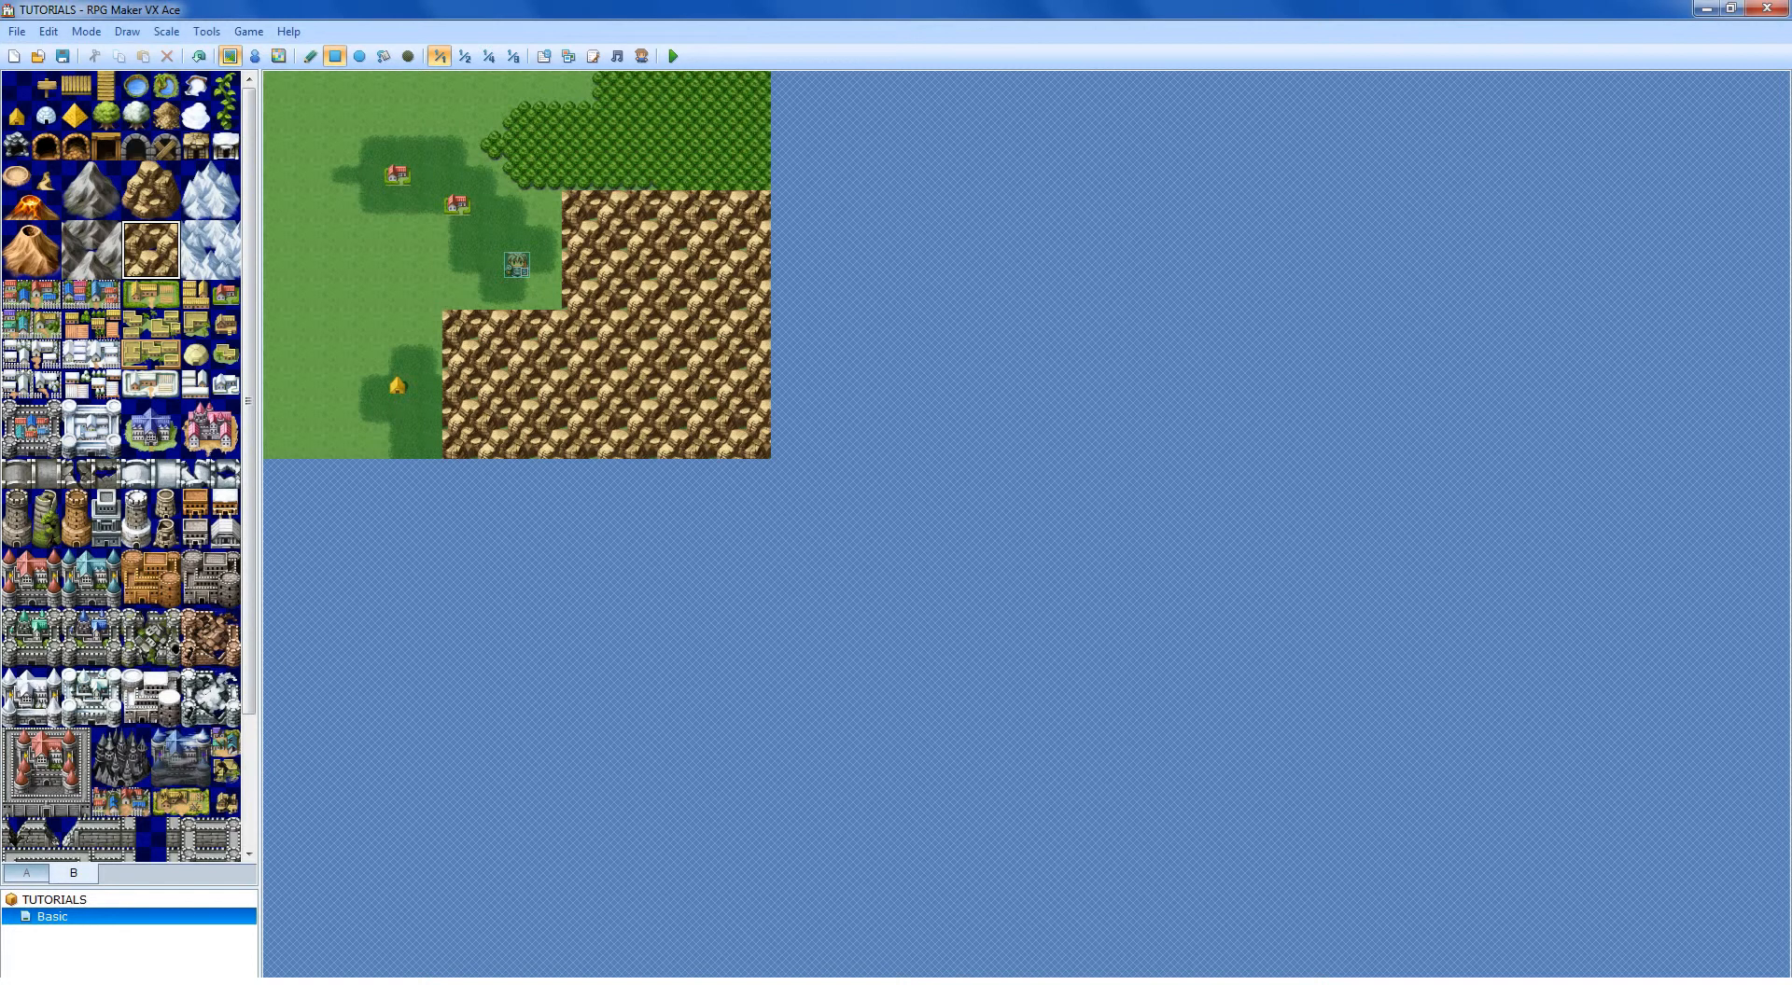
# Step: Place a single two-by-two brown mountain with the Pencil on the grass west of the start position
pyautogui.click(136, 235)
pyautogui.moveTo(136, 235); pyautogui.dragTo(106, 265)
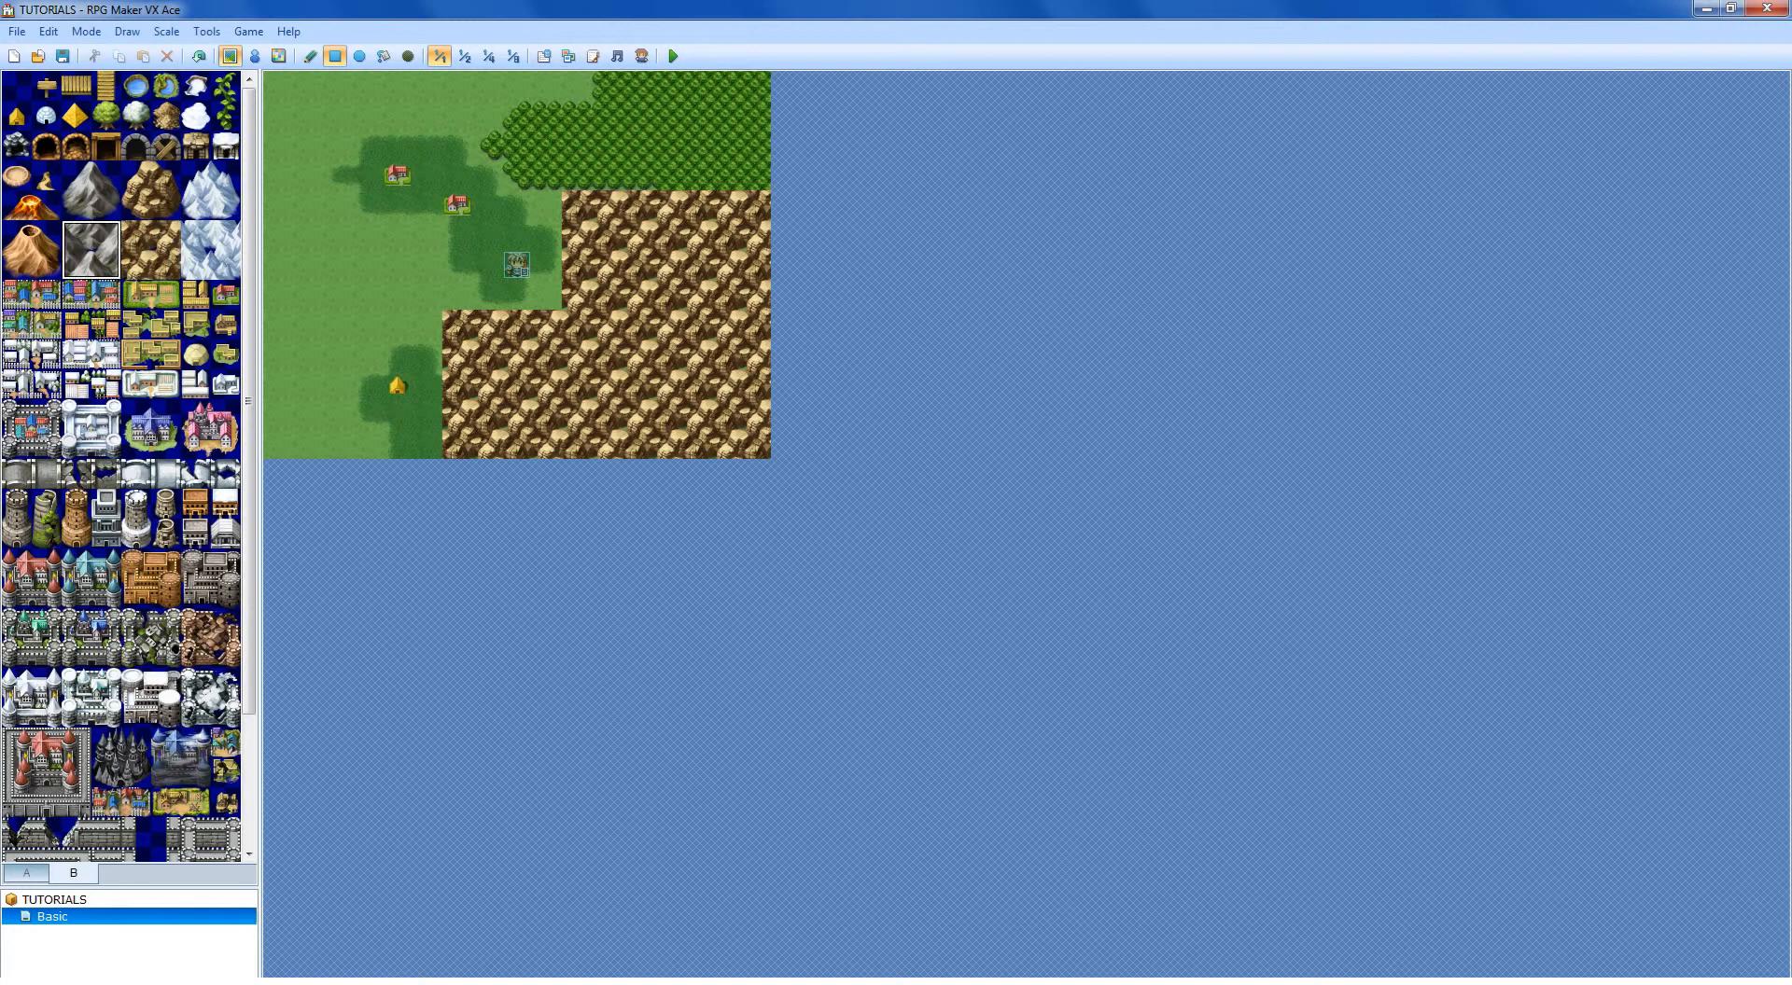
pyautogui.moveTo(137, 175); pyautogui.dragTo(166, 205)
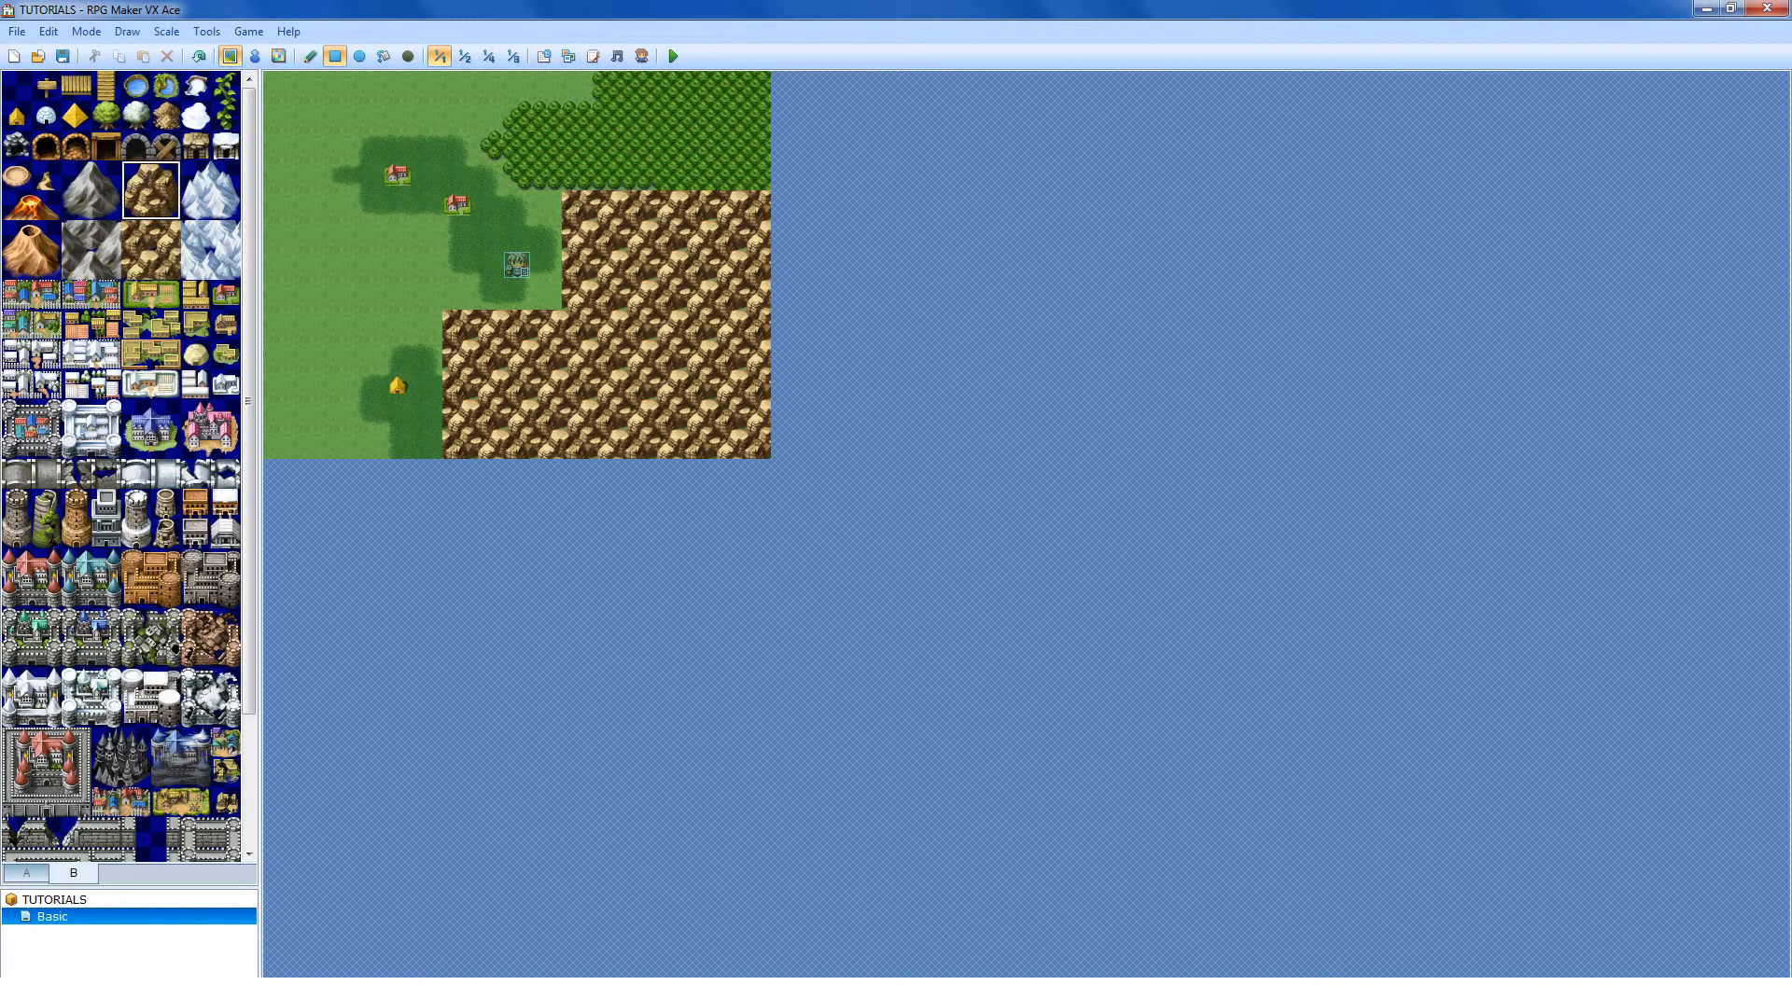
pyautogui.click(310, 56)
pyautogui.click(337, 265)
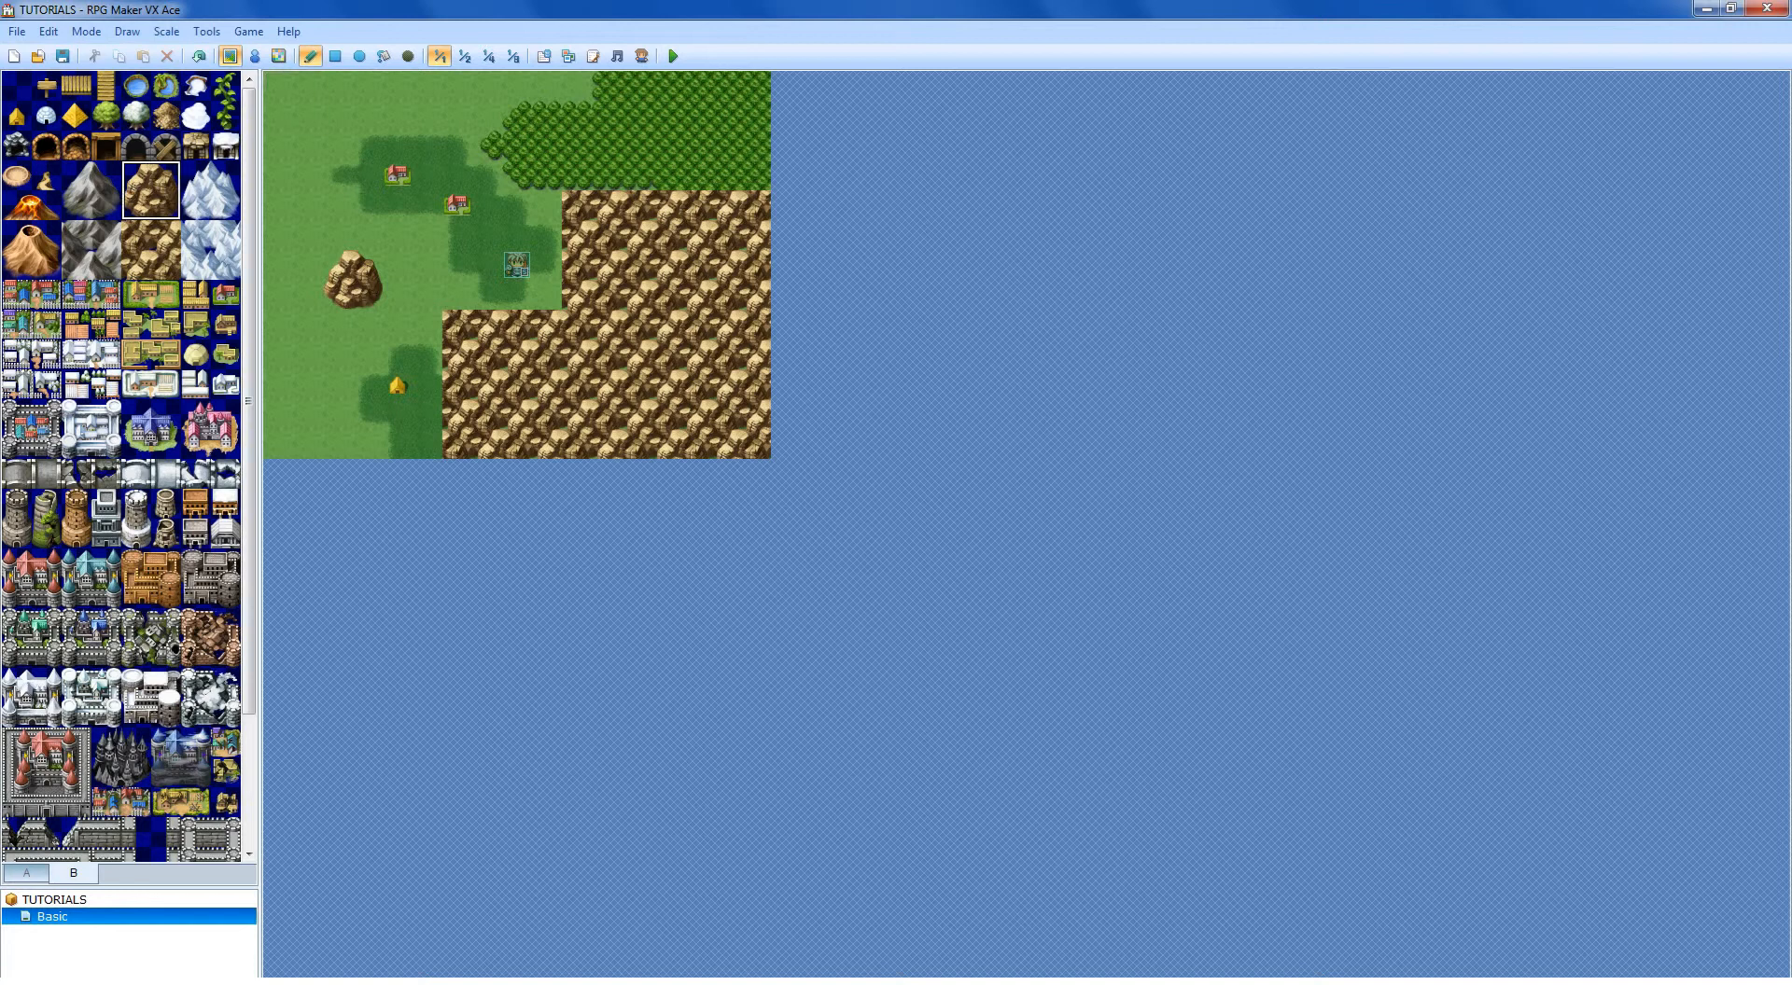
# Step: Draw another two-by-two brown mountain near the map's upper-left corner with the Rectangle tool
pyautogui.click(335, 56)
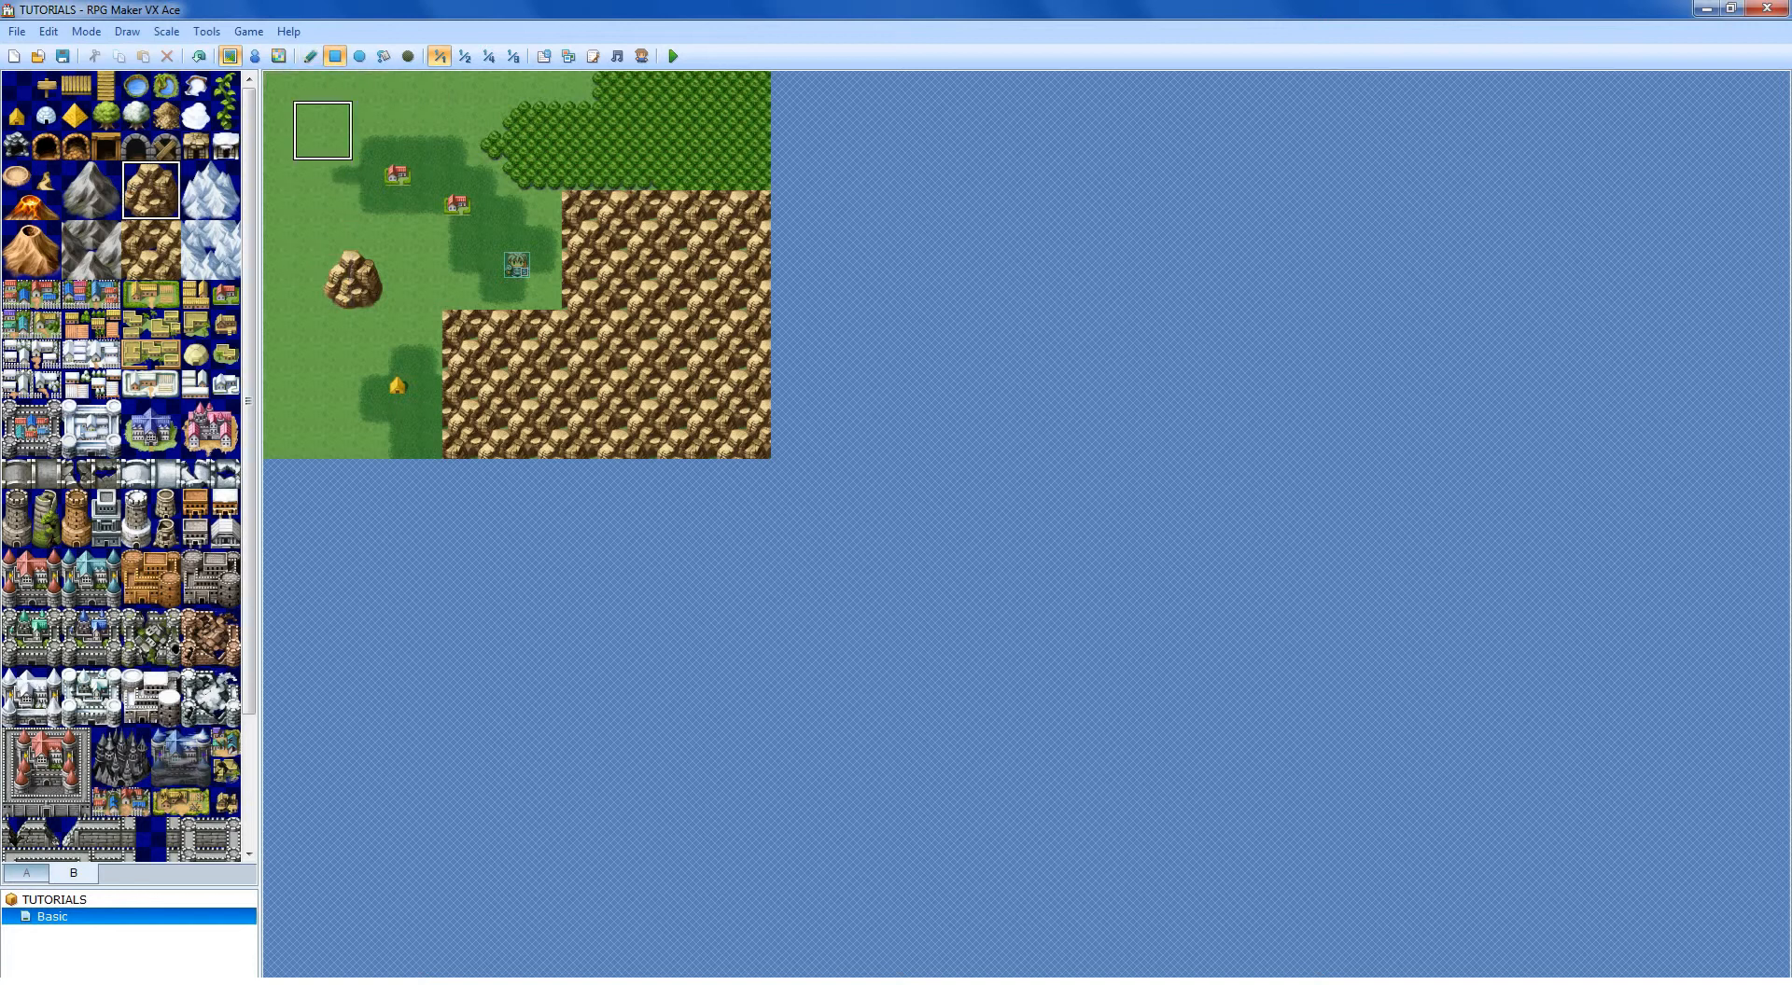
pyautogui.click(307, 117)
pyautogui.moveTo(308, 116); pyautogui.dragTo(337, 146)
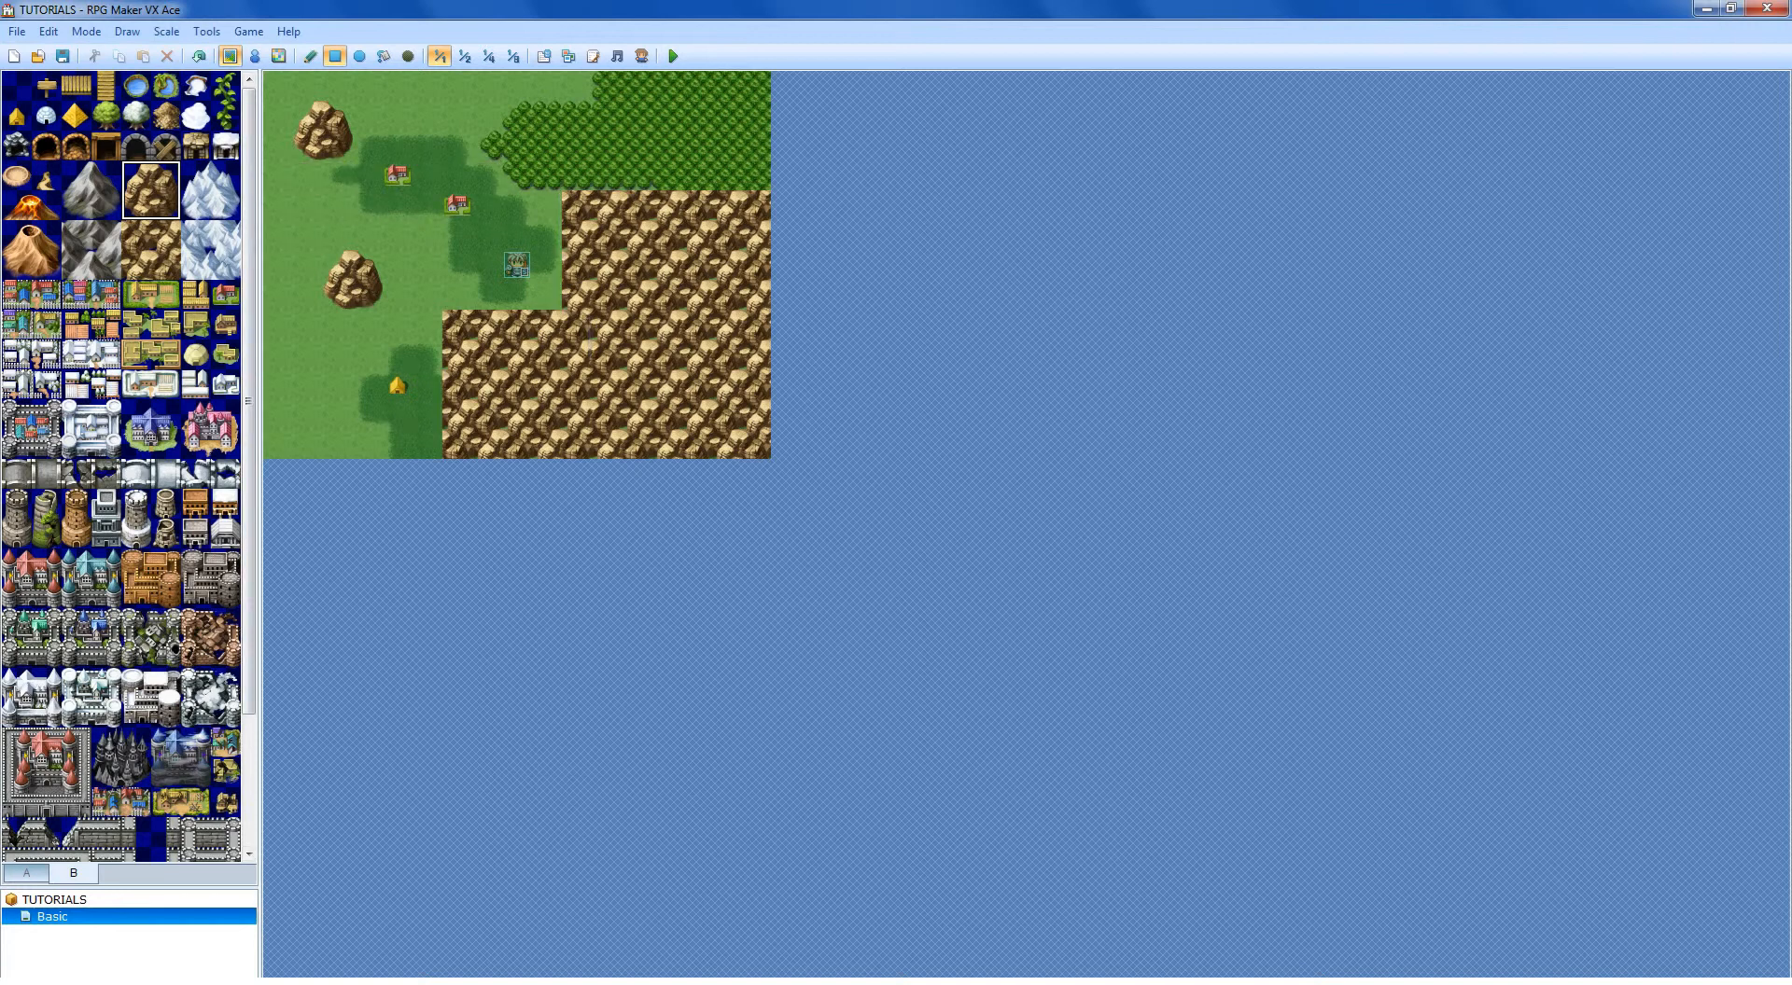
pyautogui.moveTo(129, 886); pyautogui.dragTo(129, 814)
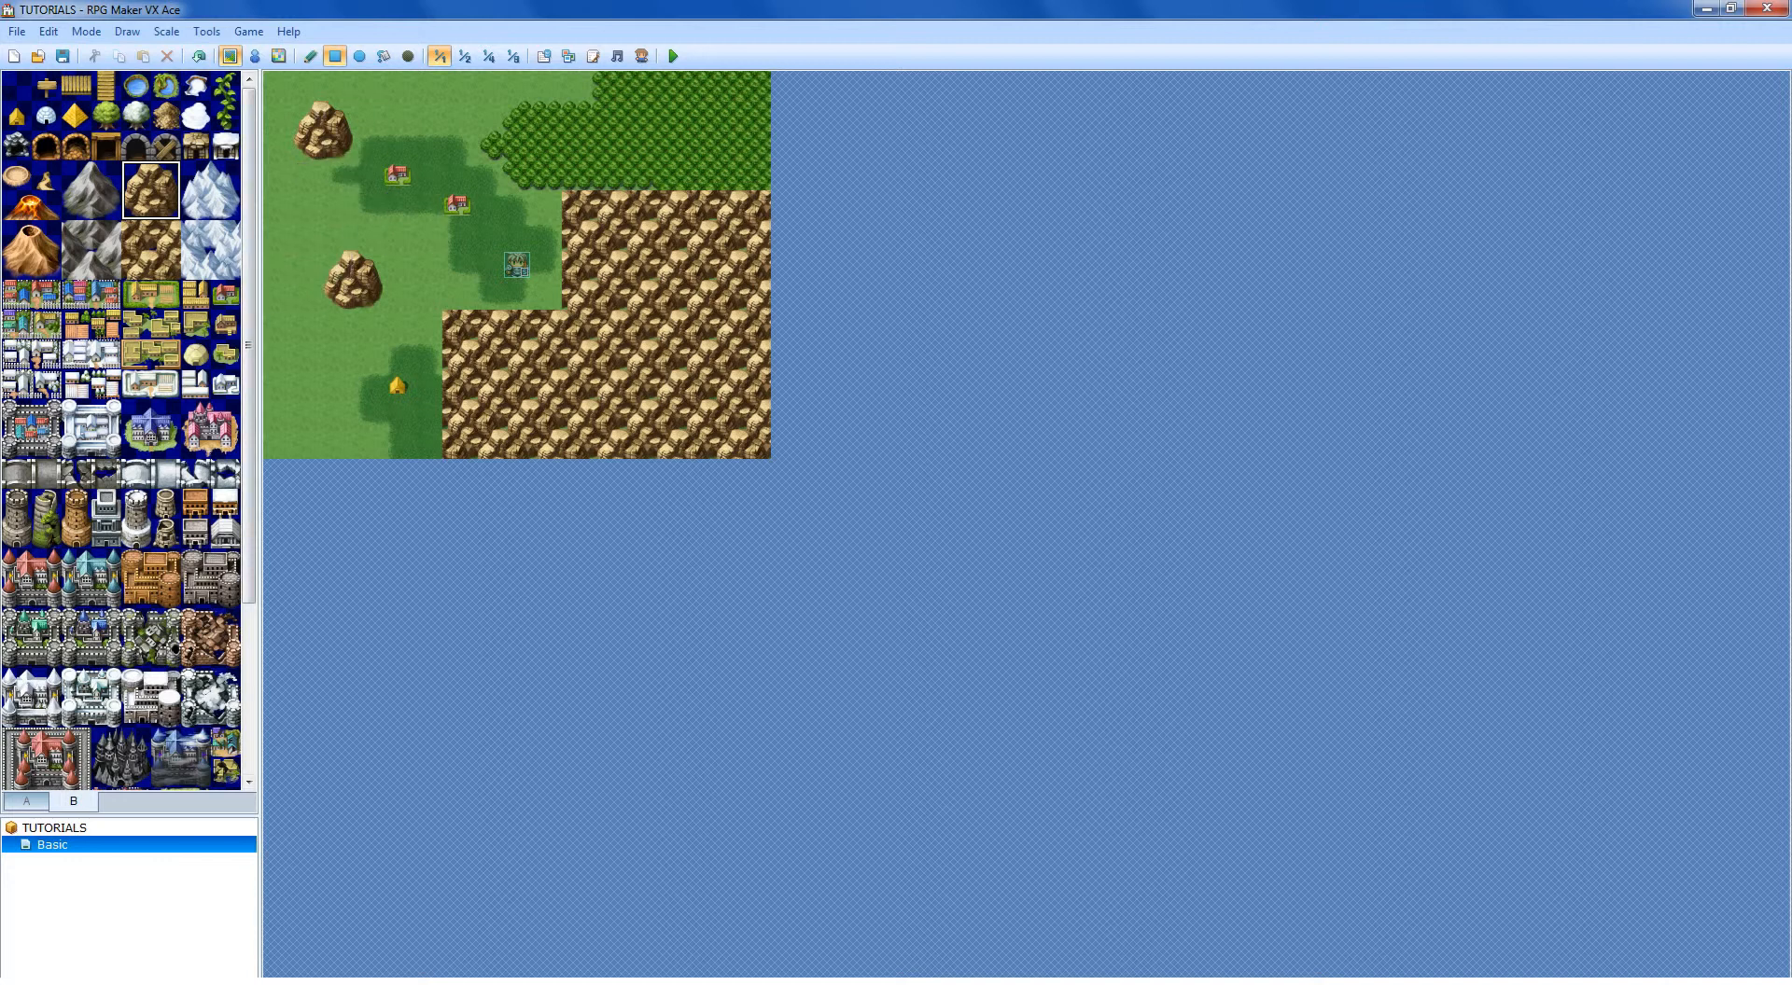
pyautogui.moveTo(131, 816)
pyautogui.mouseDown()
pyautogui.moveTo(131, 762)
pyautogui.moveTo(131, 849)
pyautogui.mouseUp()
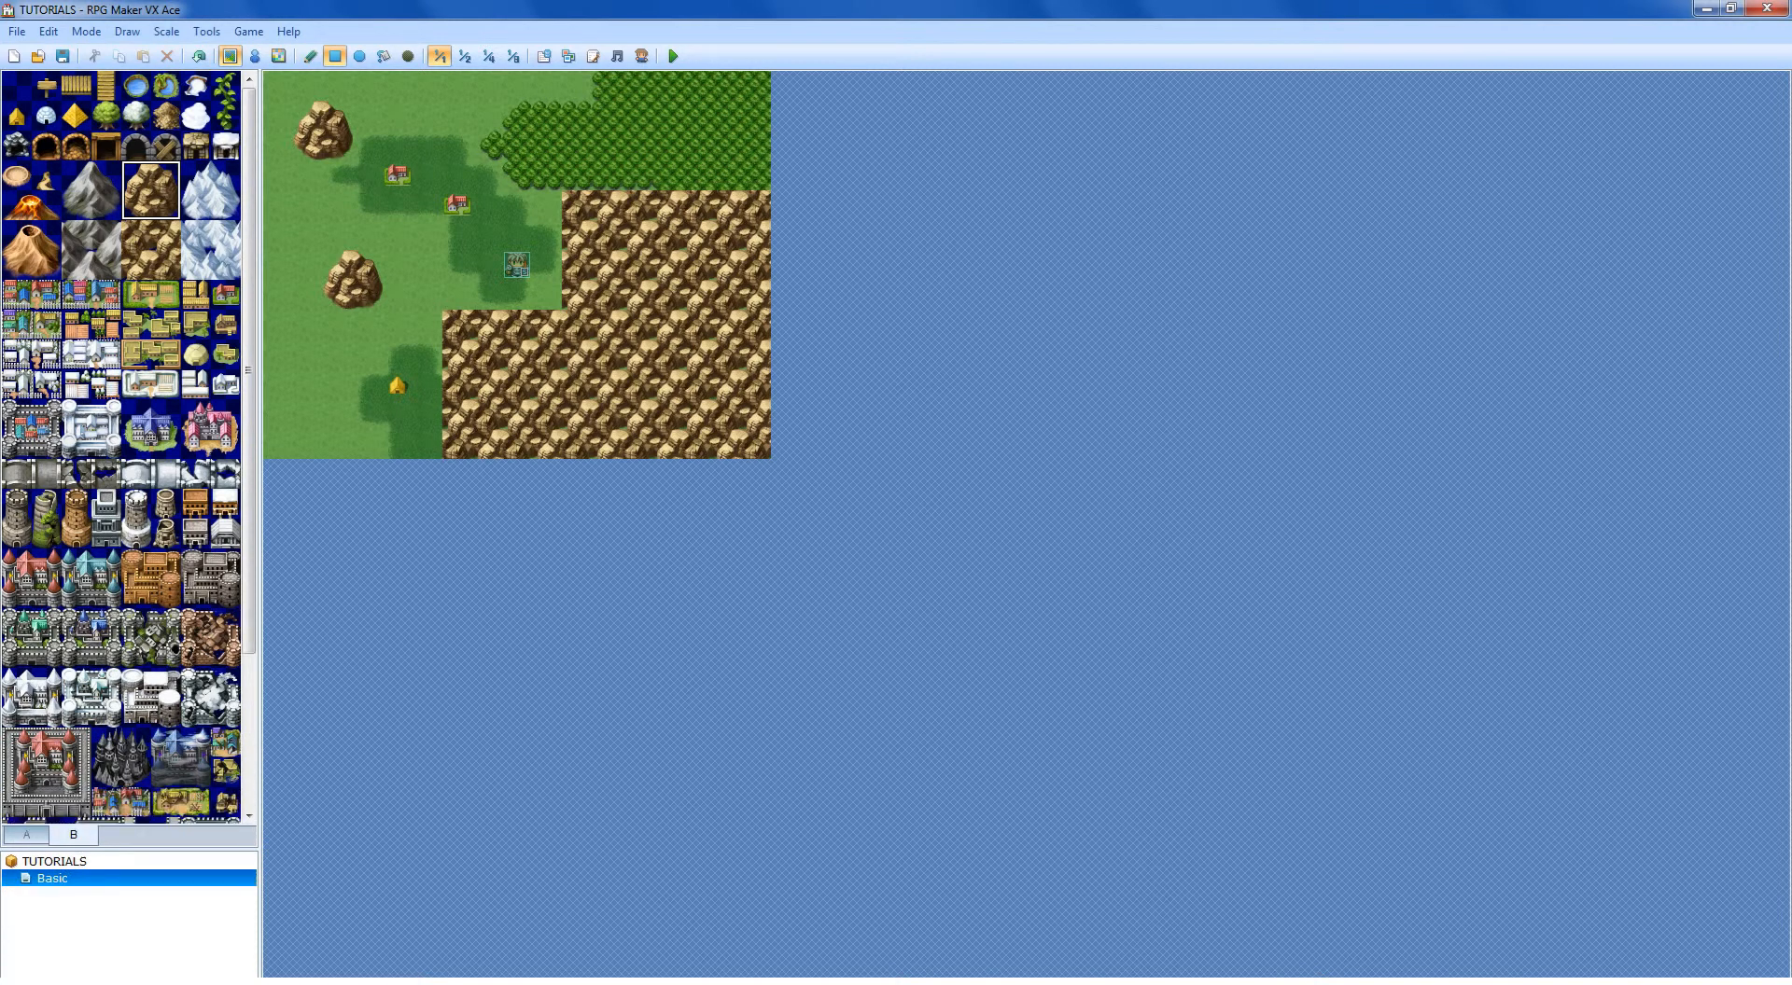